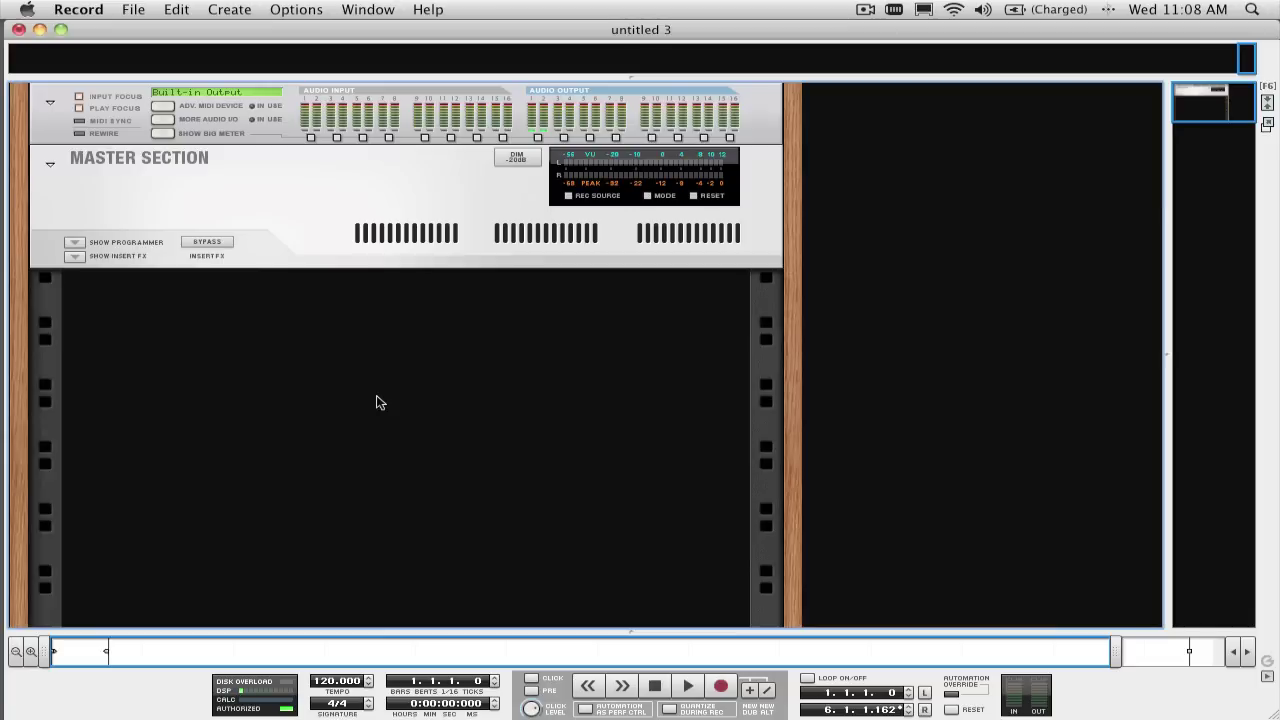
Add a BV512 Digital Vocoder, flip the rack to the rear, and pull off its auto-routed cables.
left_click(215, 9)
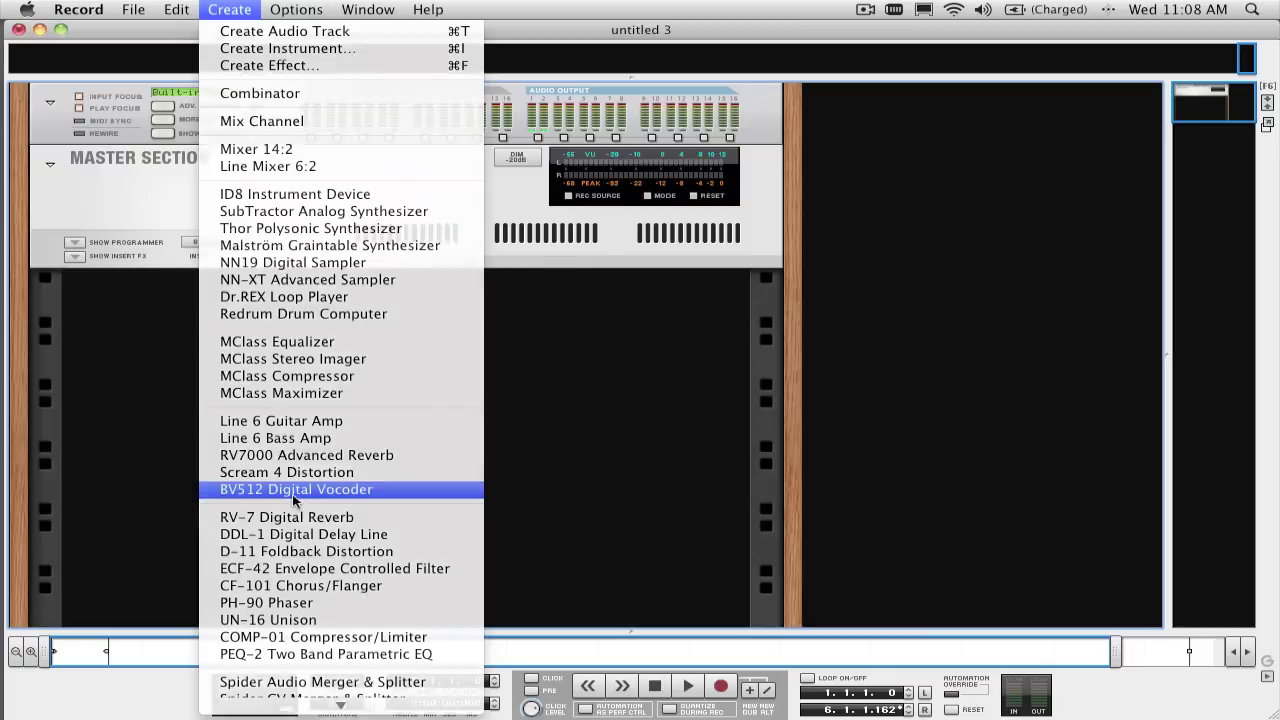
left_click(292, 491)
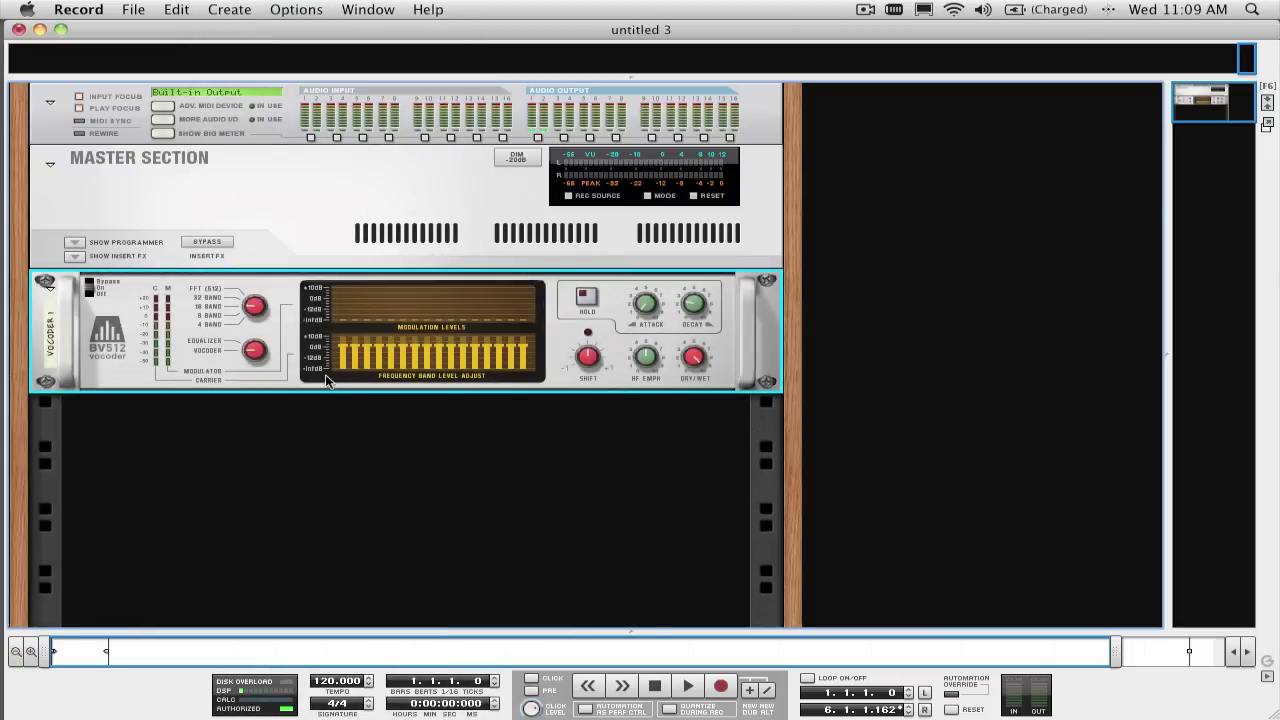
key("Tab")
left_click_drag(543, 339, 536, 366)
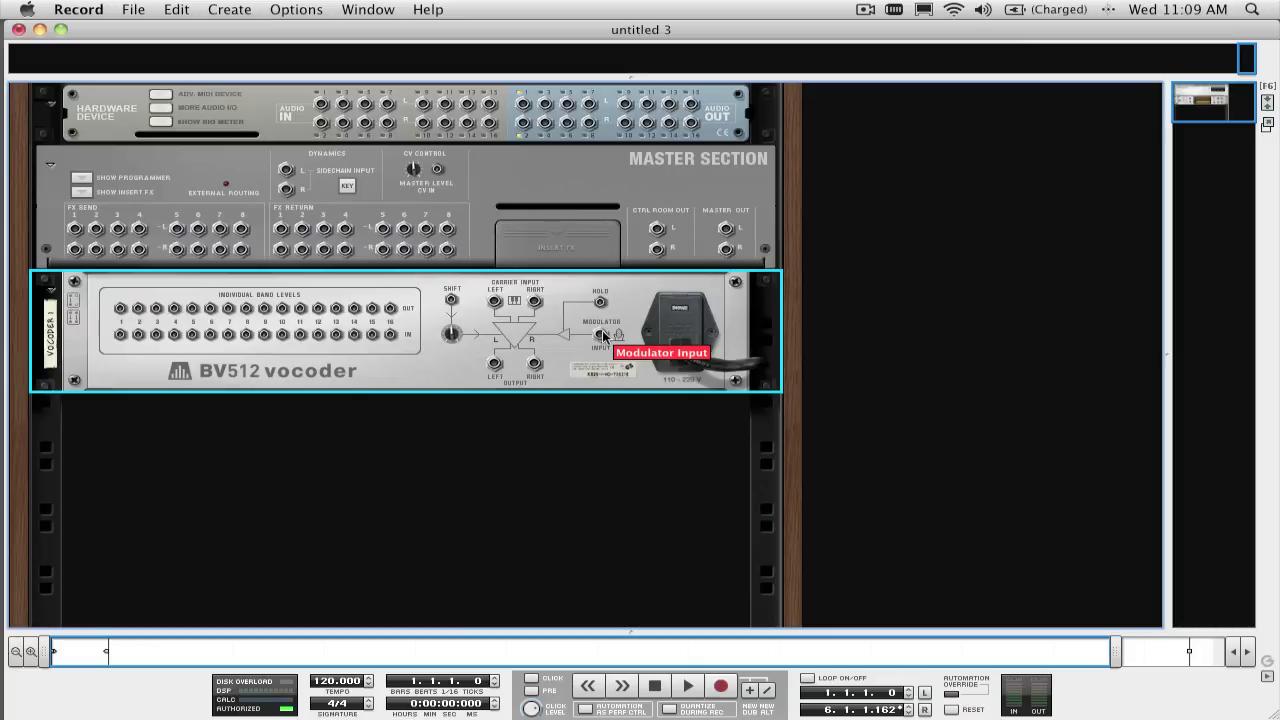
Cable Master Out L/R to the hardware device's Audio Outputs 1 and 2.
left_click(396, 477)
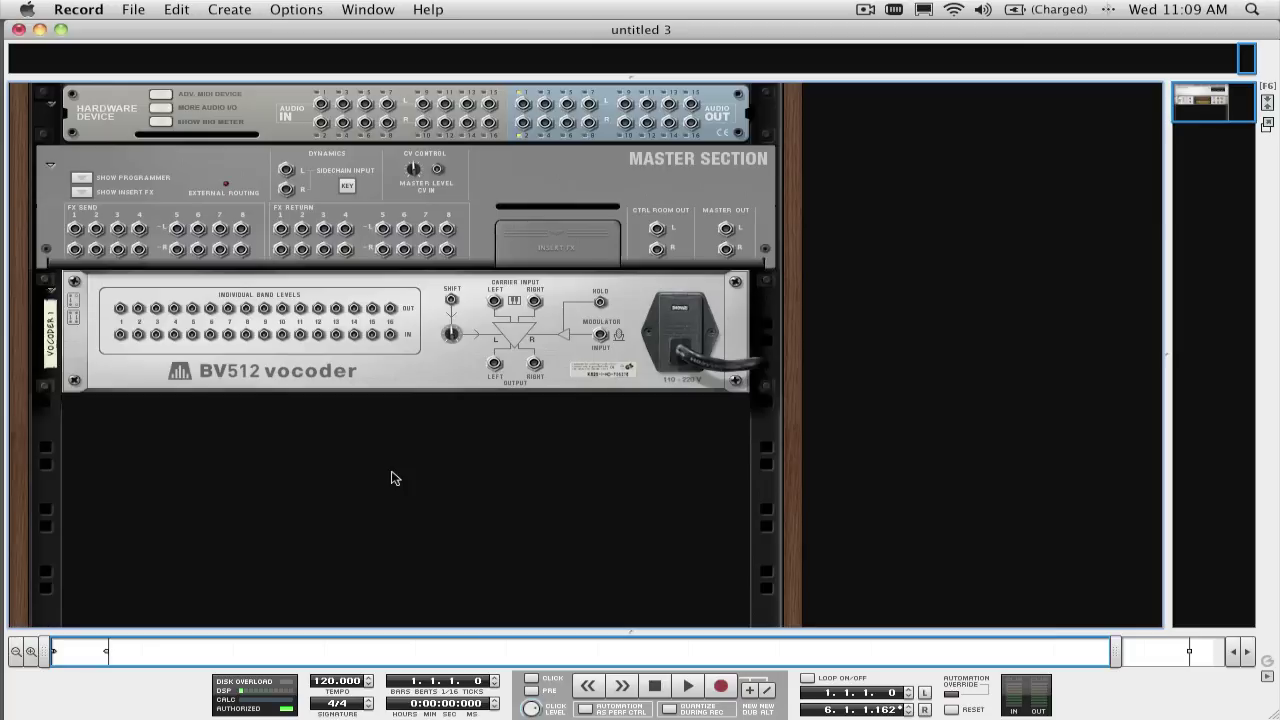
left_click_drag(726, 228, 522, 104)
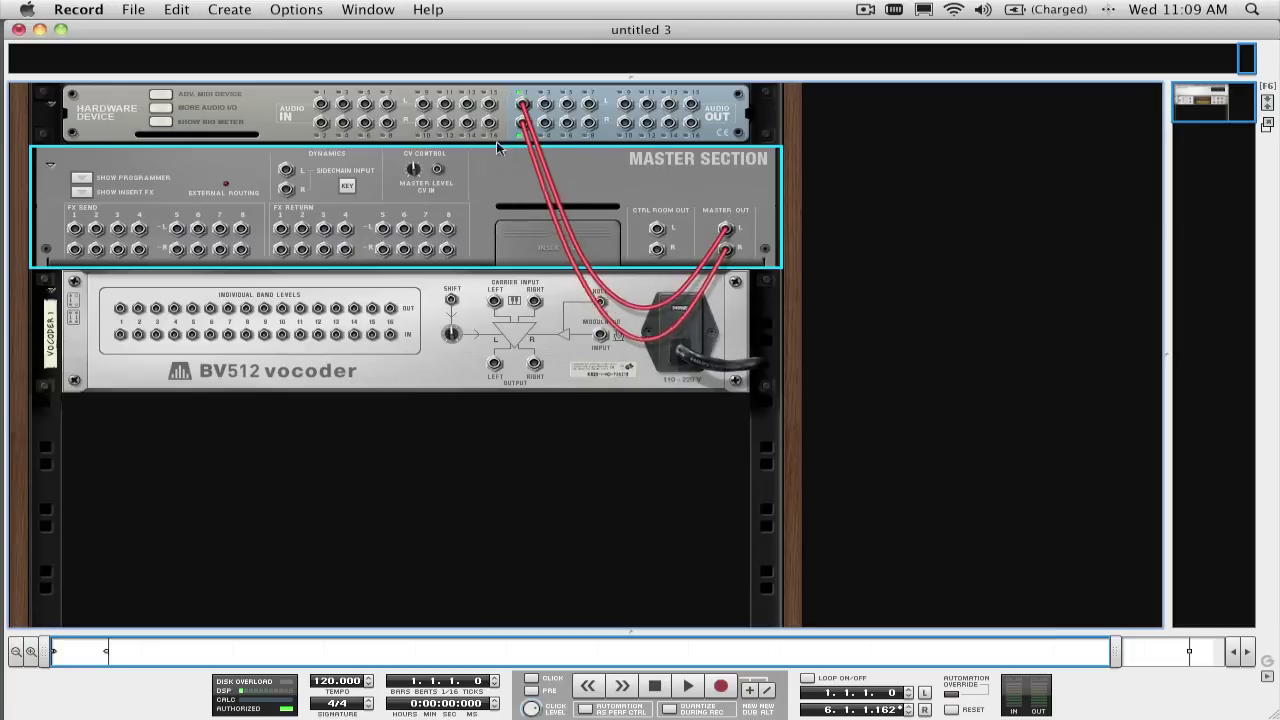
left_click(463, 398)
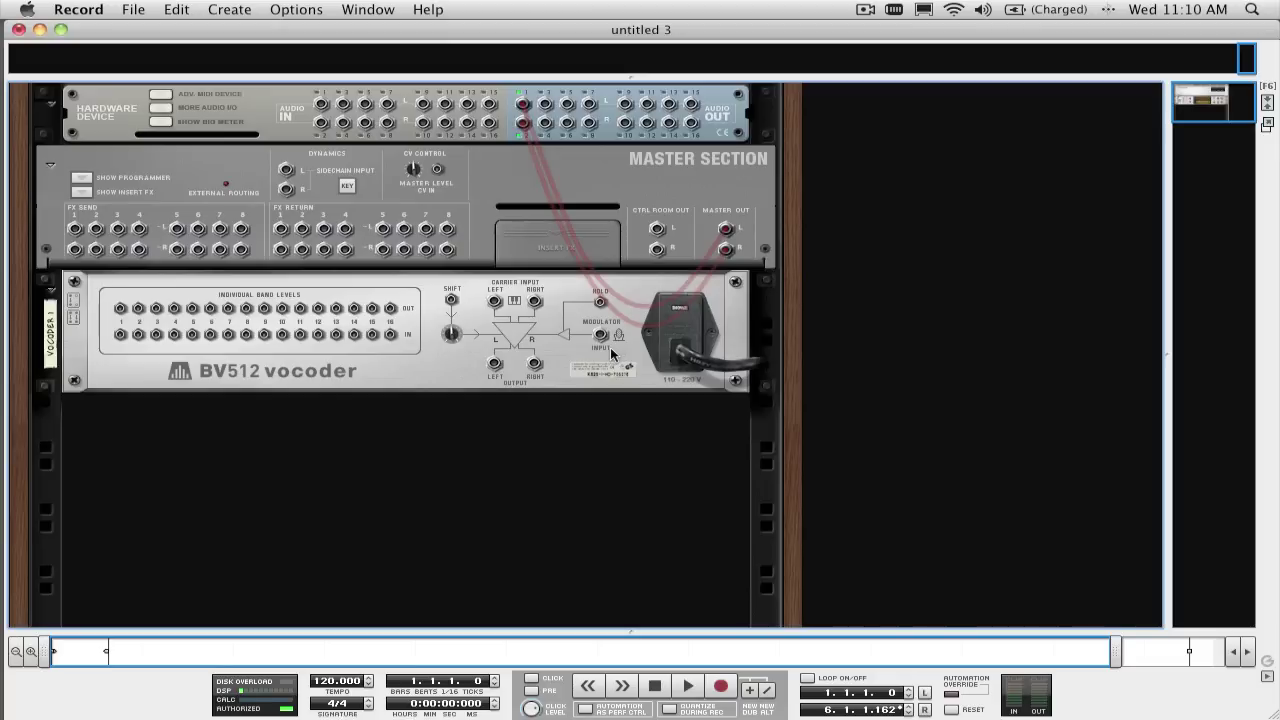
Create a SubTractor synthesizer and an NN-XT Advanced Sampler in the rack.
right_click(334, 453)
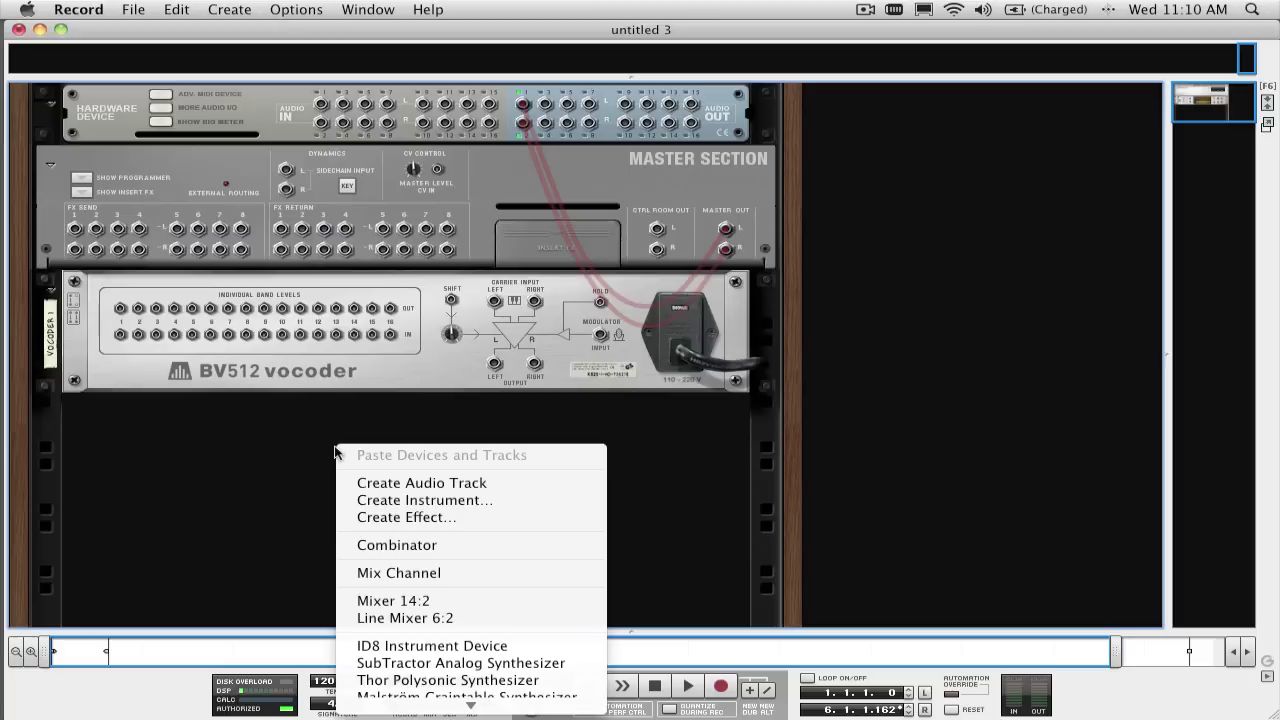
left_click(420, 664)
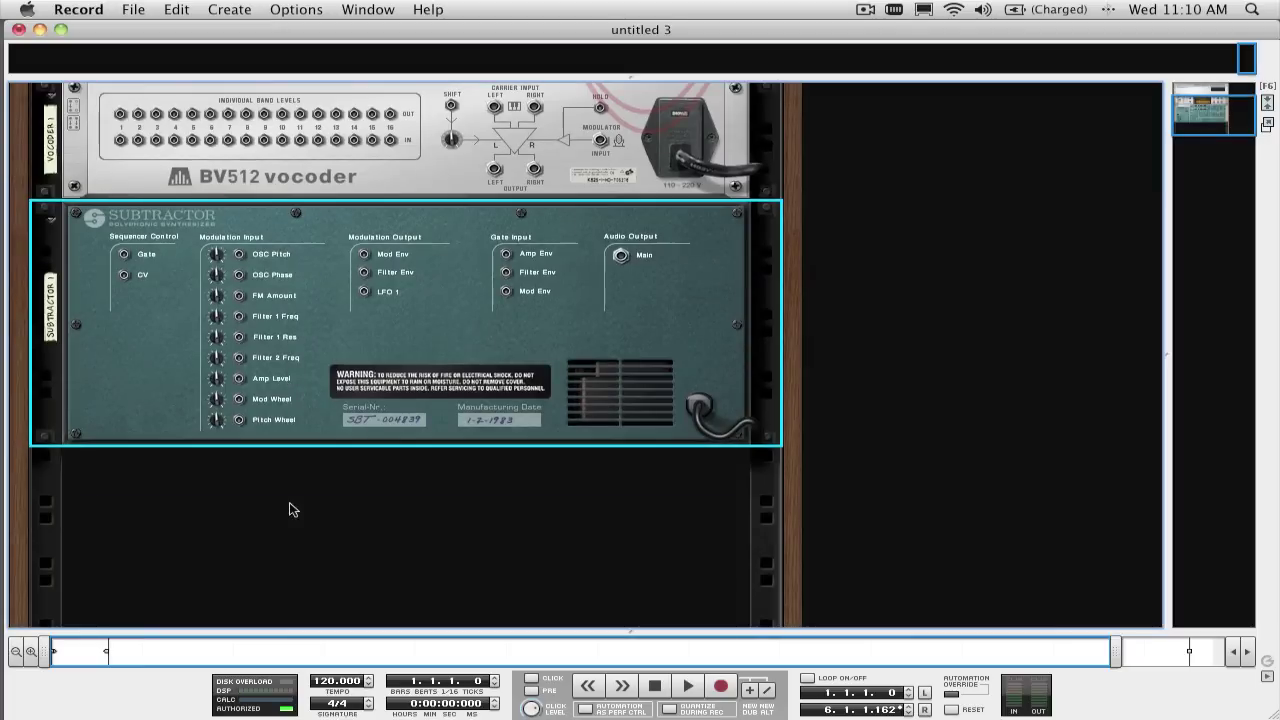
right_click(290, 510)
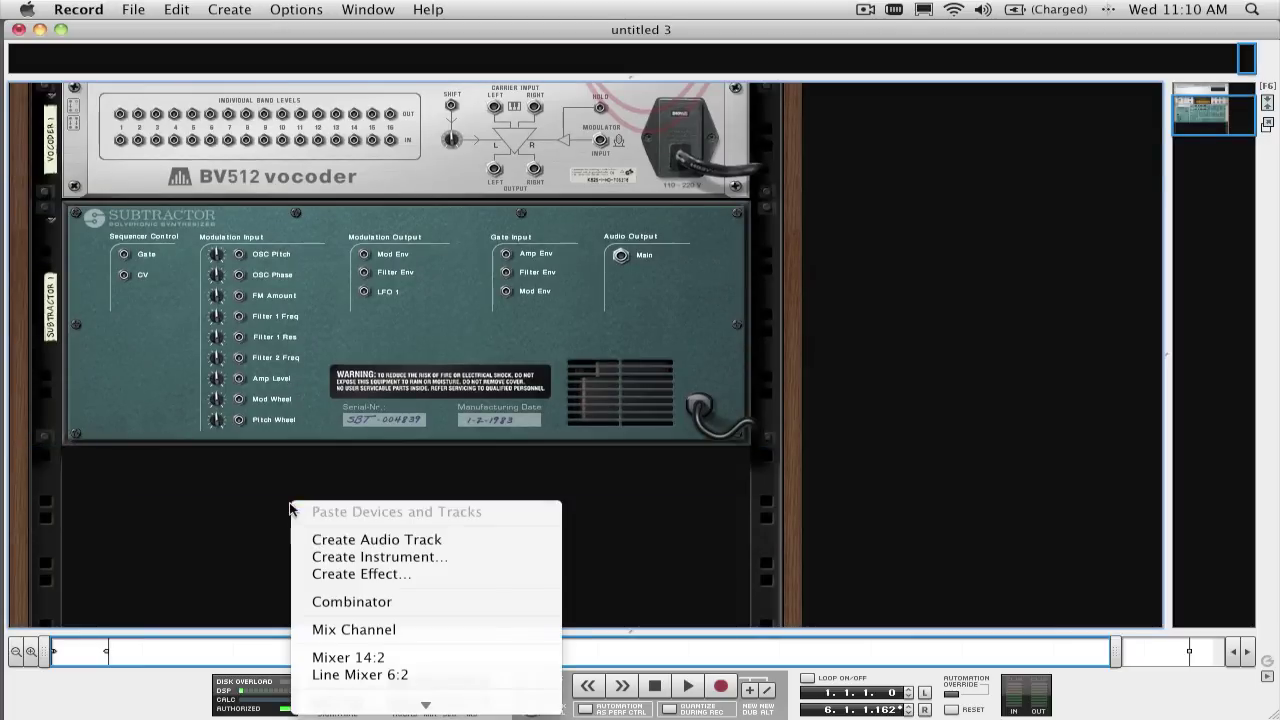
scroll(329, 591, "down", 10)
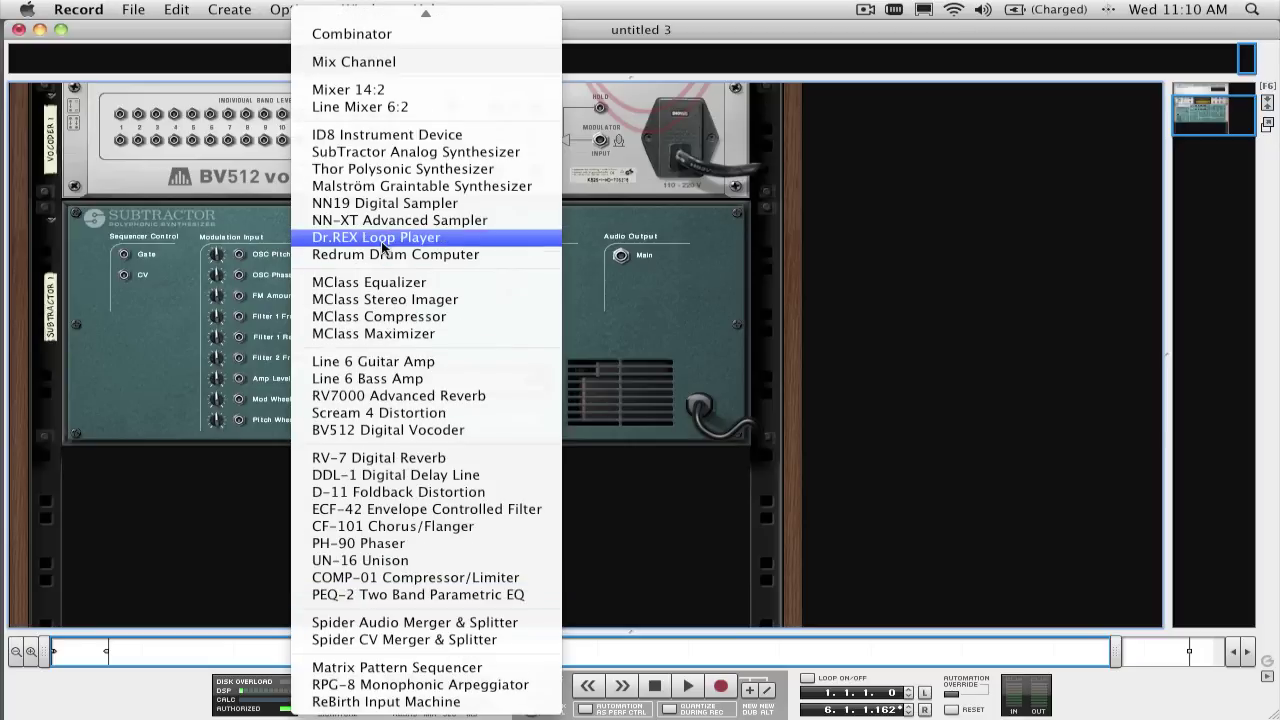
left_click(377, 223)
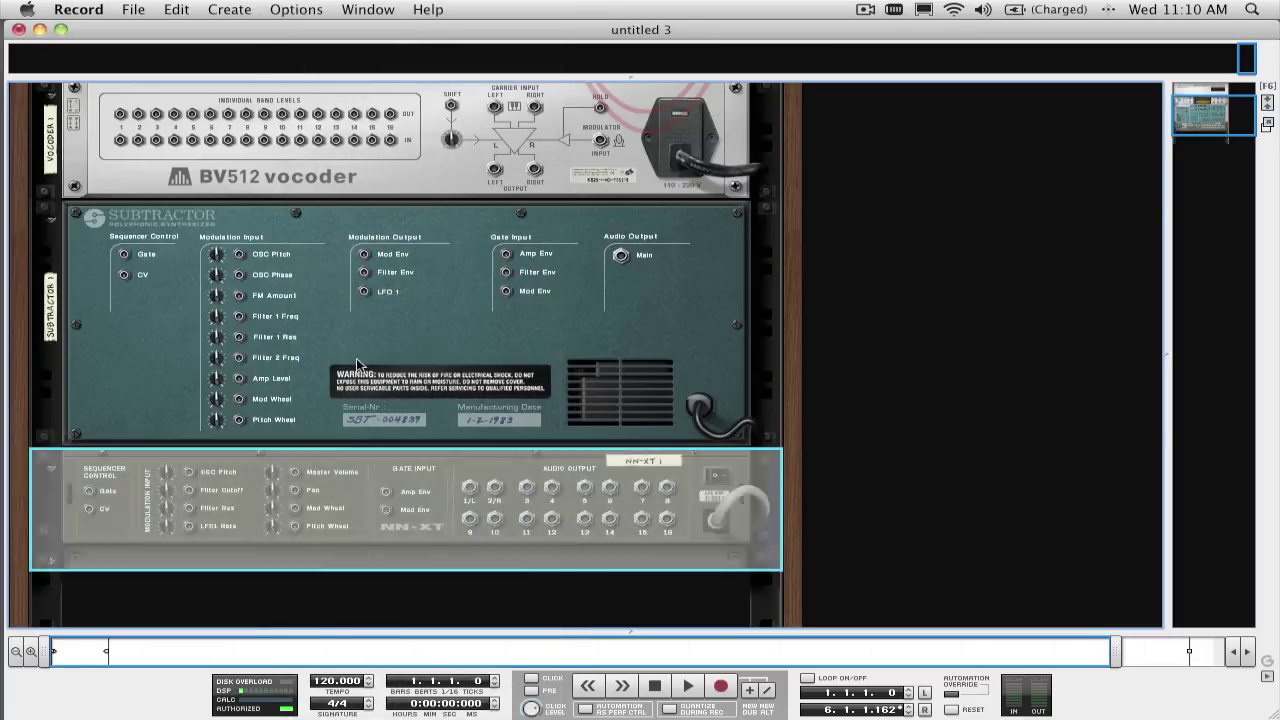
Load the Desktop patch 'vocoder sample.sxt' into the NN-XT.
key("Tab")
left_click(257, 472)
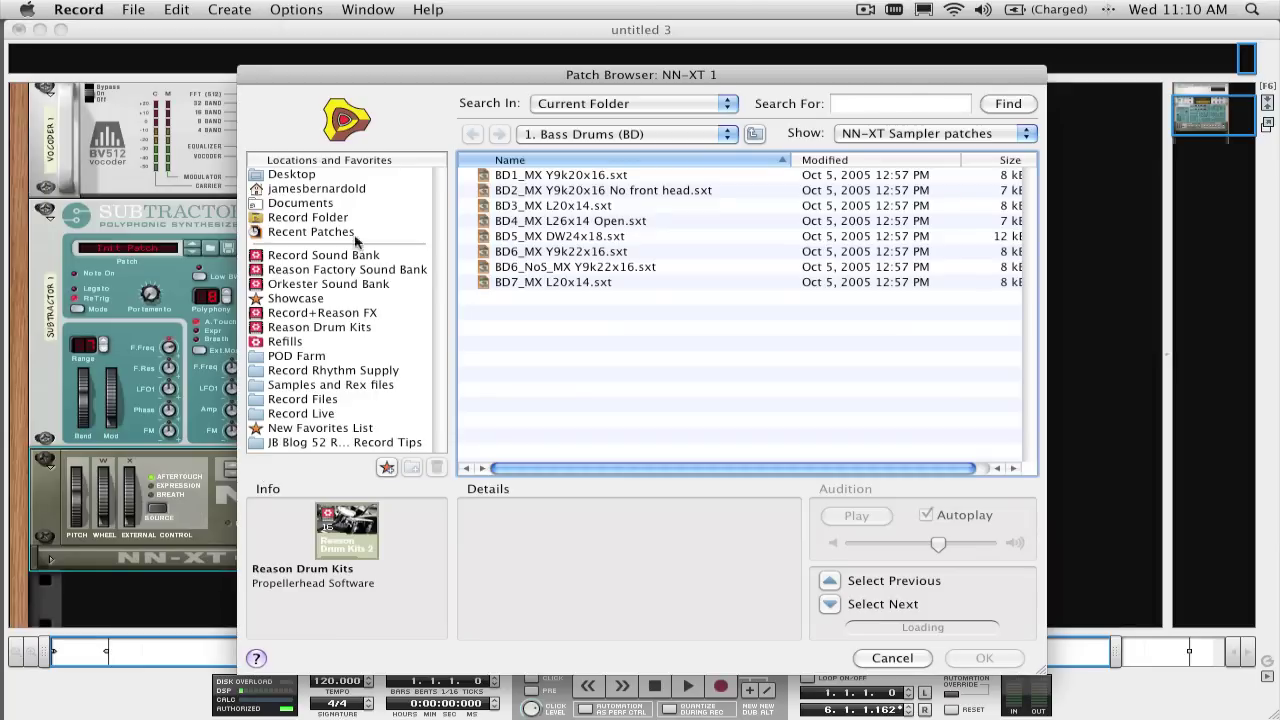
left_click(300, 174)
left_click(565, 451)
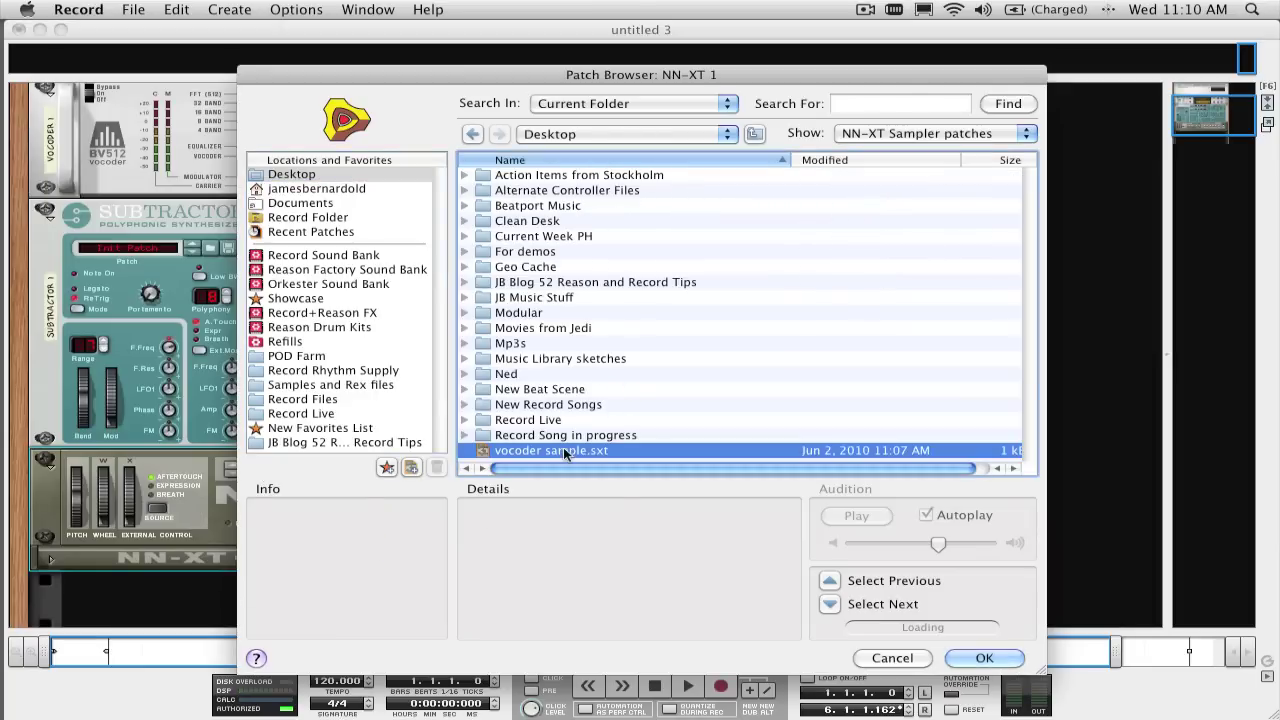
left_click(985, 657)
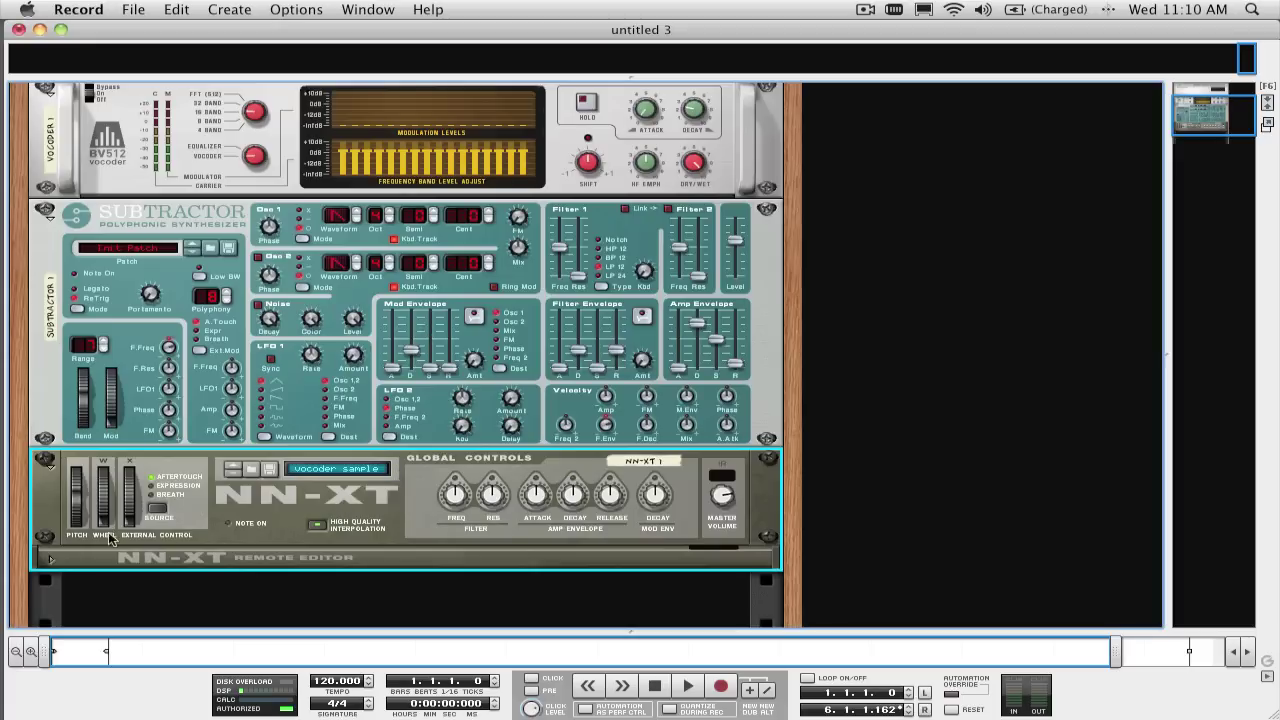
Cable the SubTractor's main output to the vocoder's Carrier Input Left and start a Modulator Input cable.
left_click(48, 560)
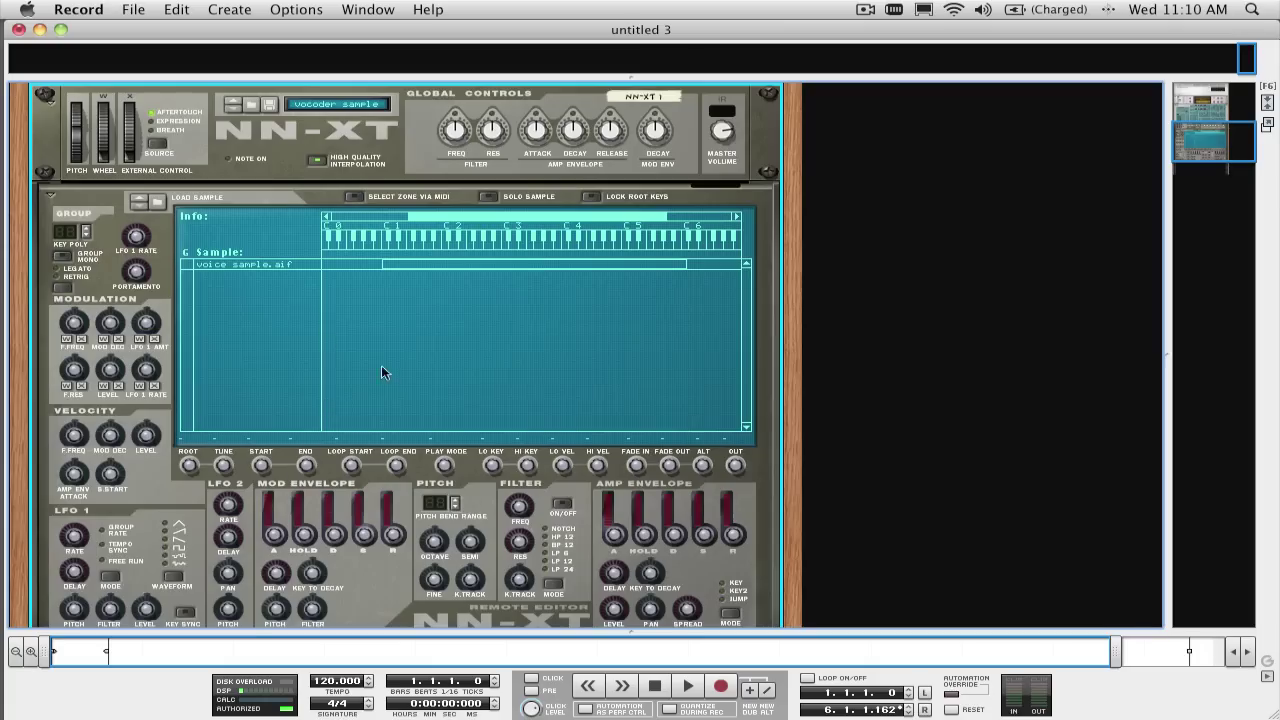
scroll(388, 377, "up", 3)
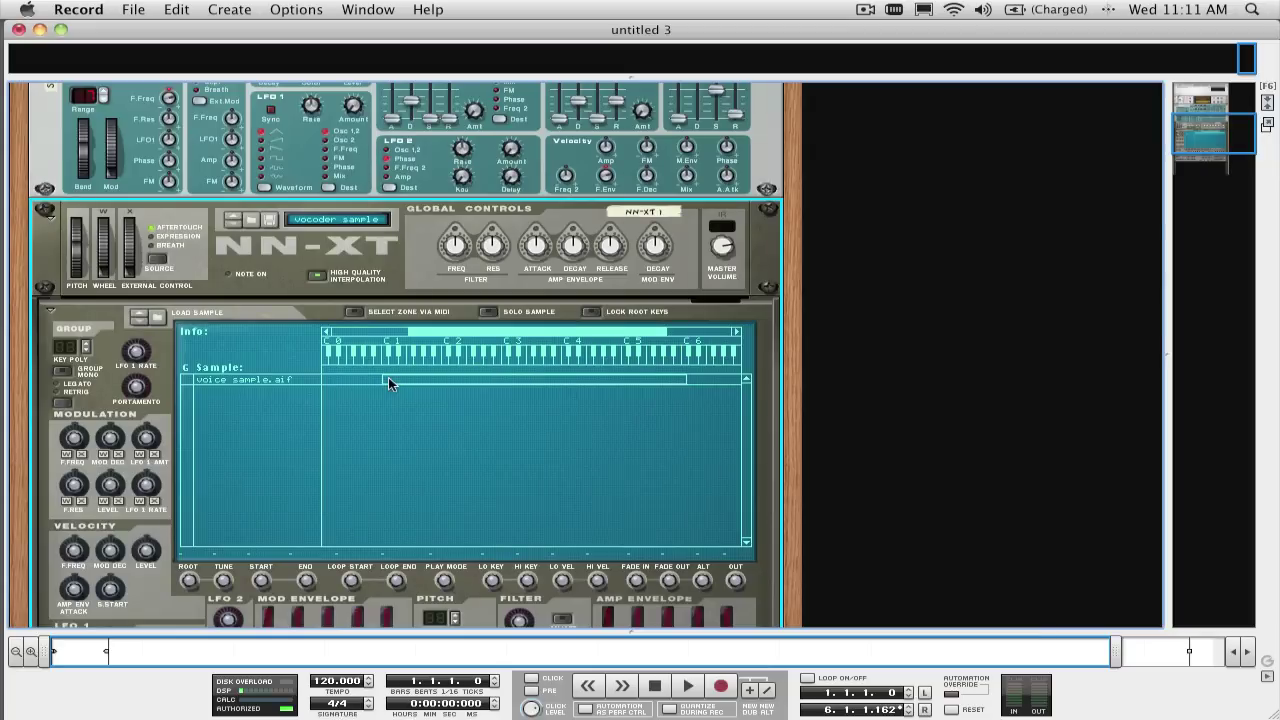
scroll(388, 377, "up", 6)
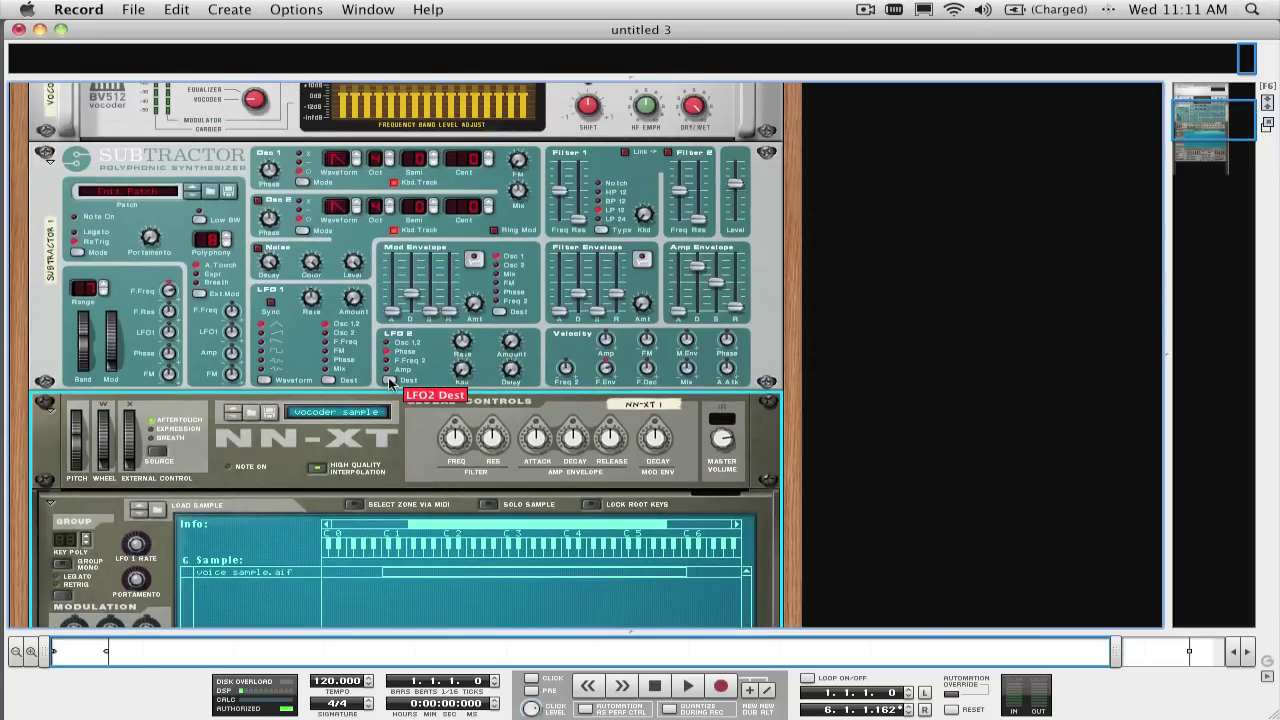
key("Tab")
scroll(390, 383, "up", 3)
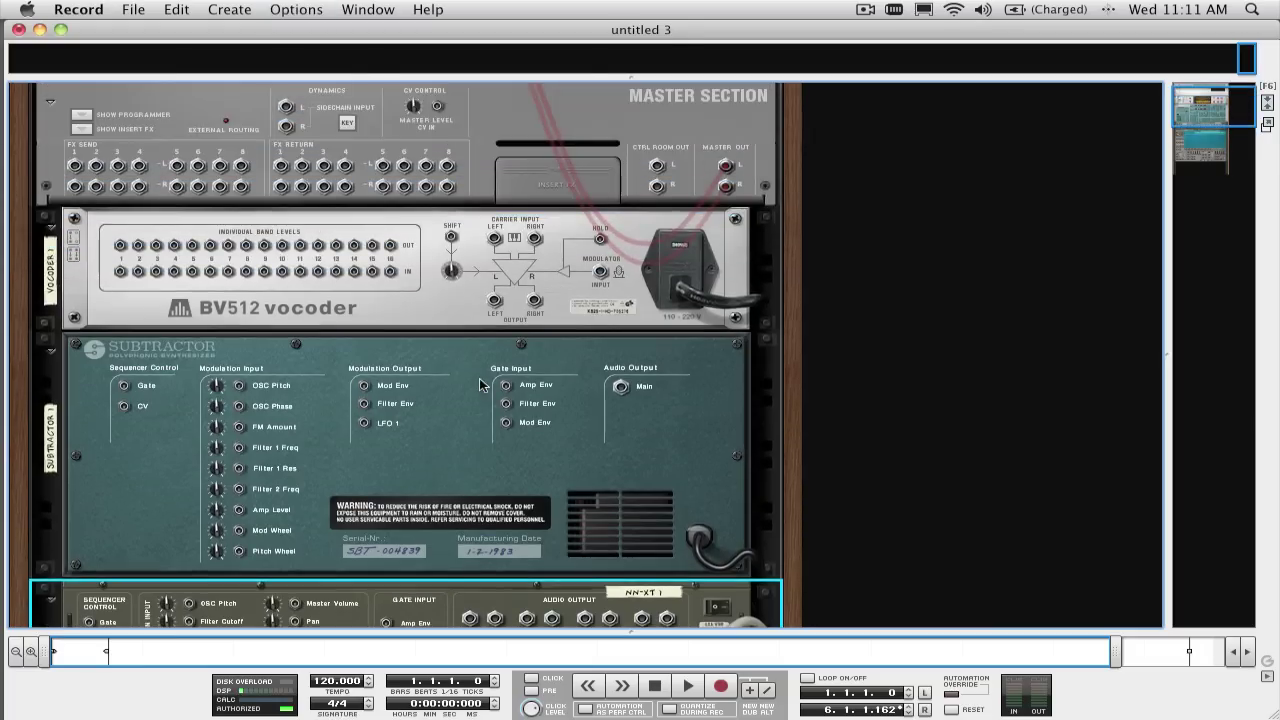
left_click_drag(620, 387, 495, 238)
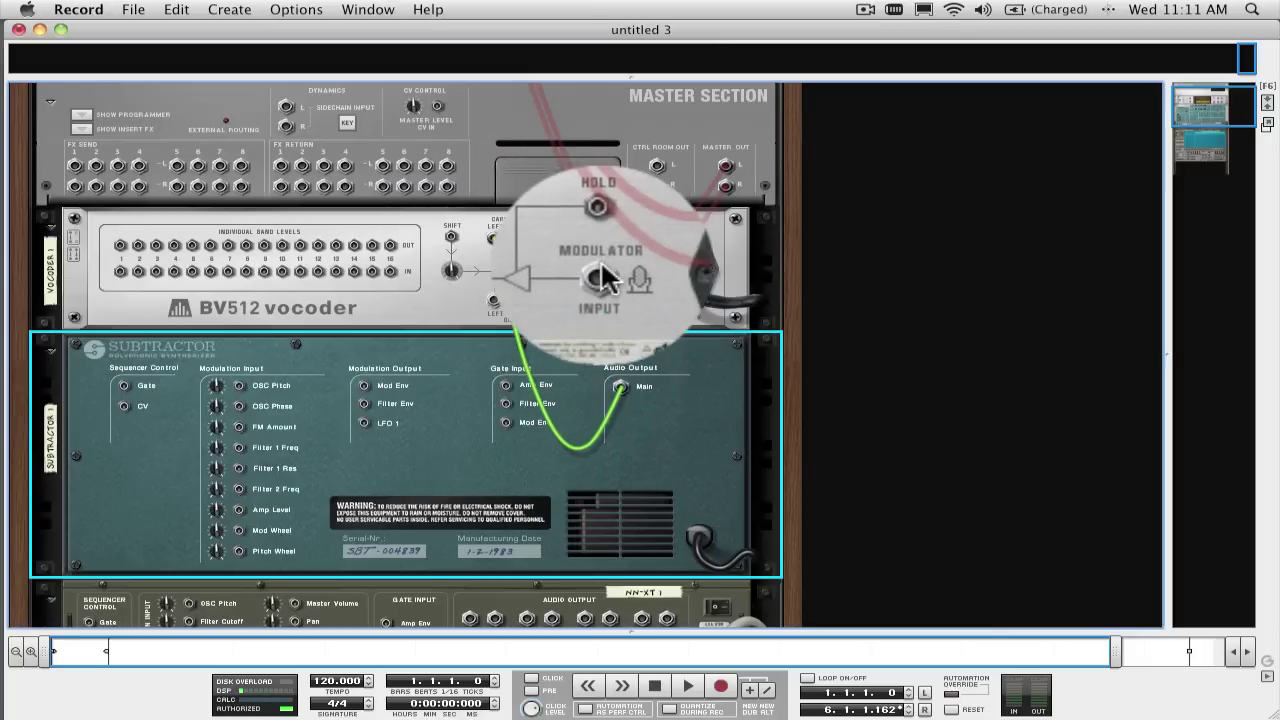
left_click_drag(600, 271, 468, 511)
Return to the front panels and play the song to hear the vocoder.
key("space")
key("Tab")
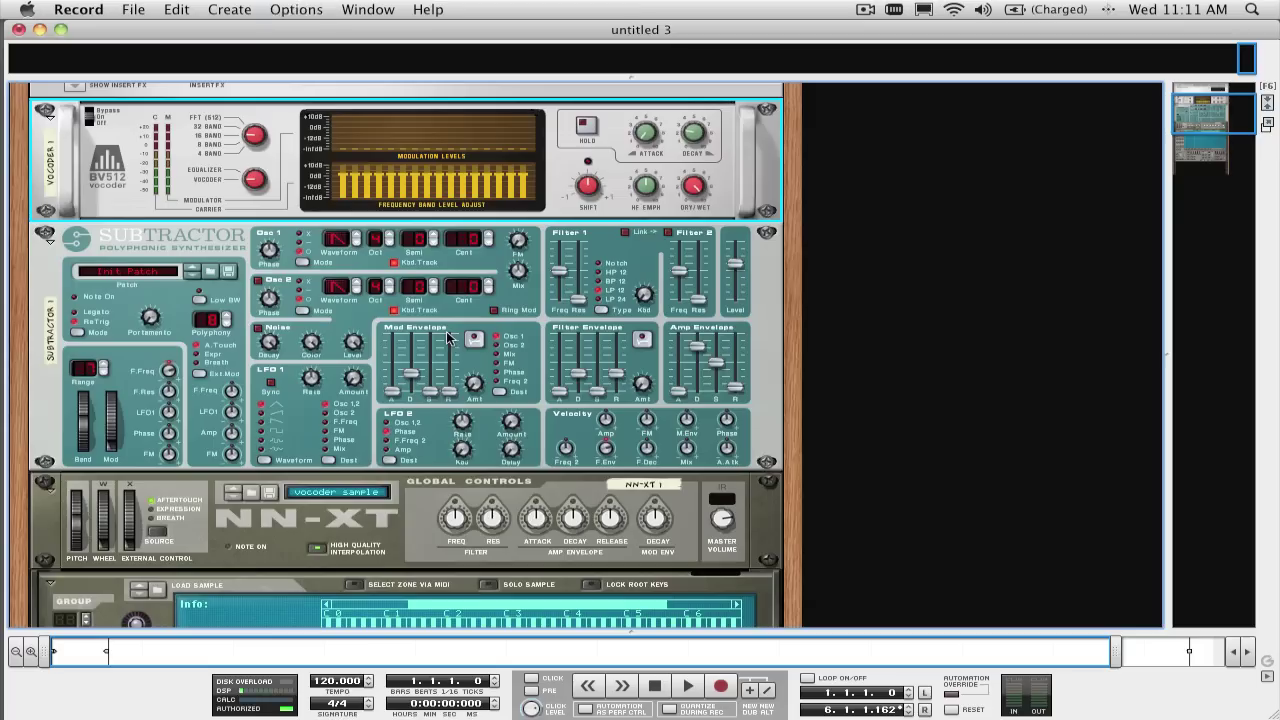
key("F7")
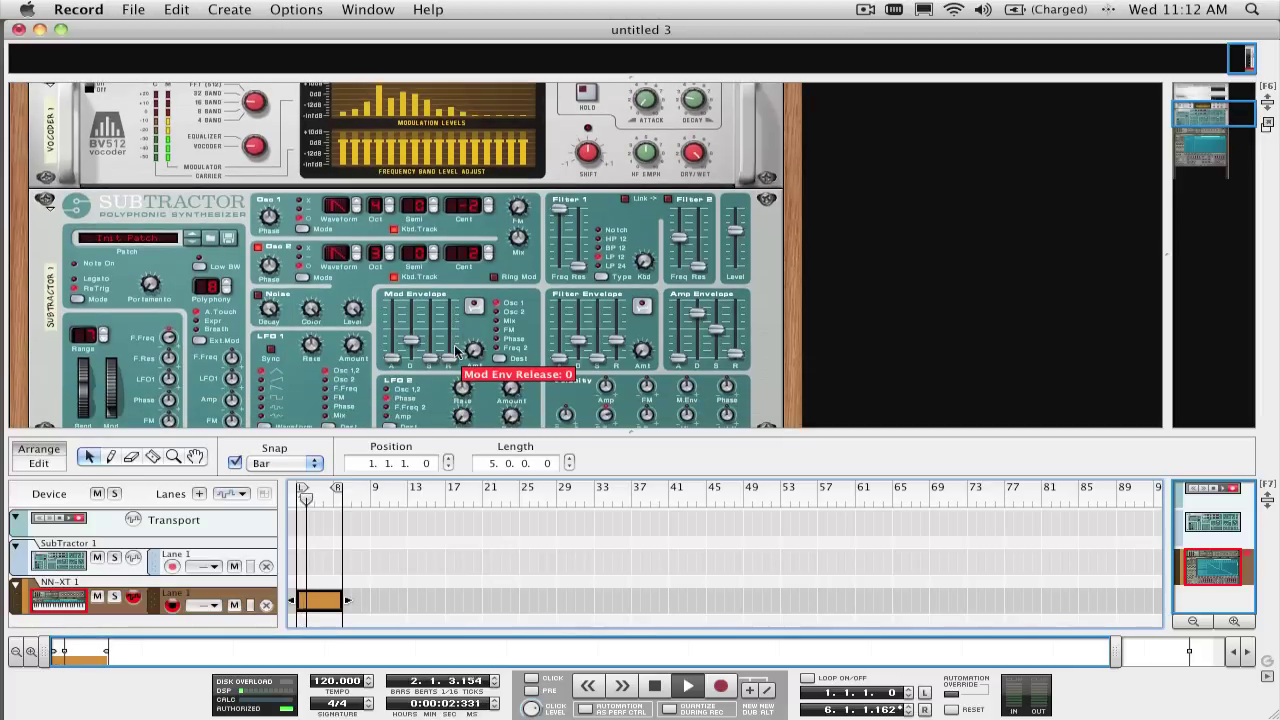
scroll(455, 350, "up", 2)
scroll(455, 350, "up", 2)
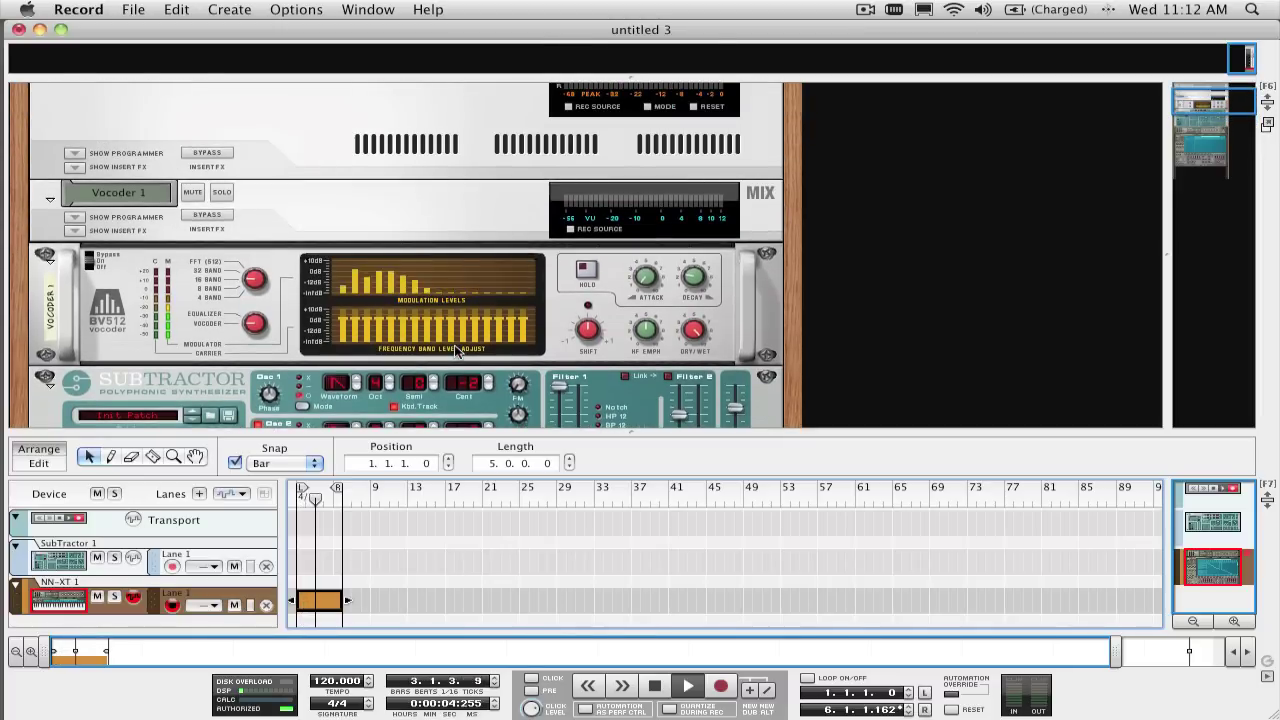
scroll(455, 350, "down", 2)
scroll(455, 350, "down", 2)
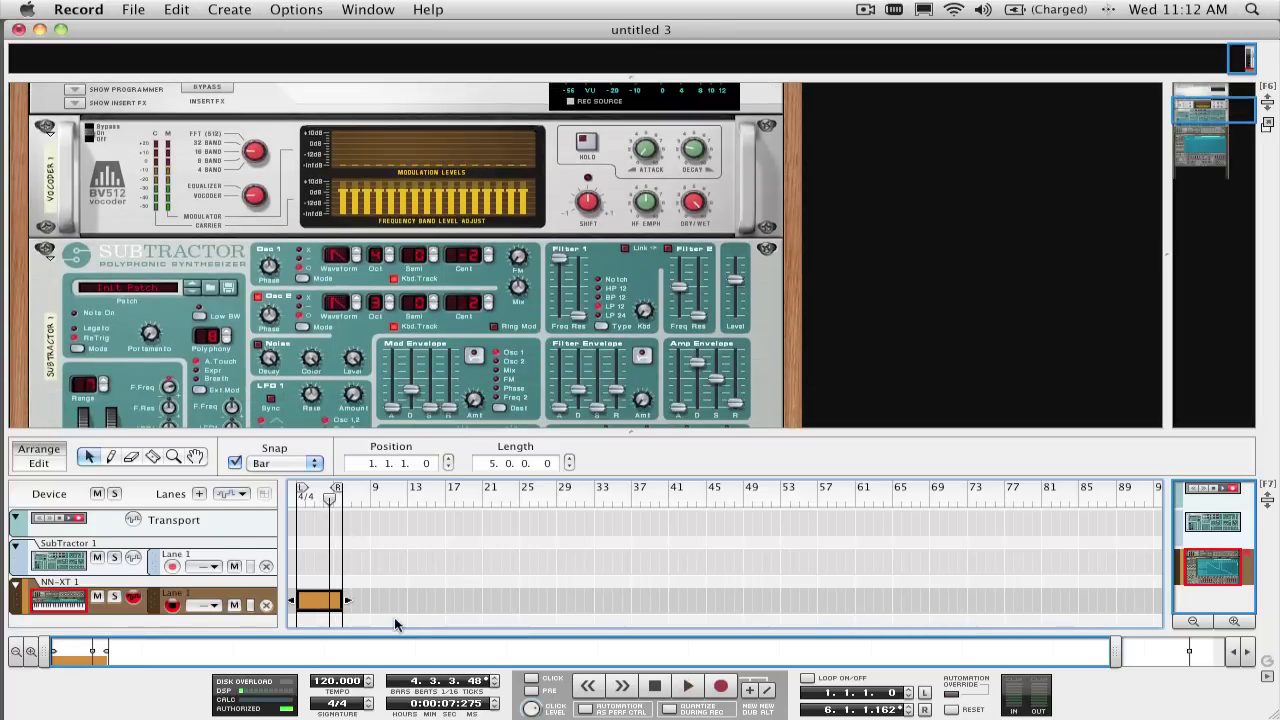
Record-arm the SubTractor 1 track and record a clip from the song start.
left_click(118, 548)
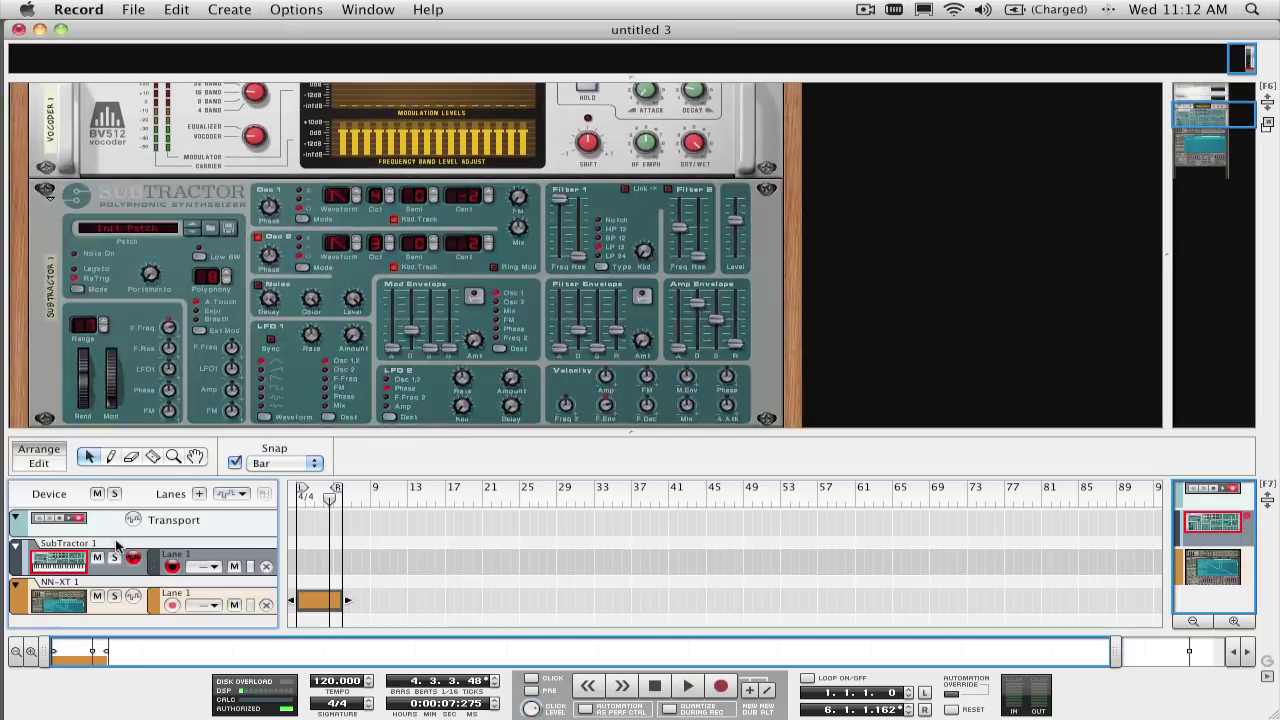
left_click(655, 687)
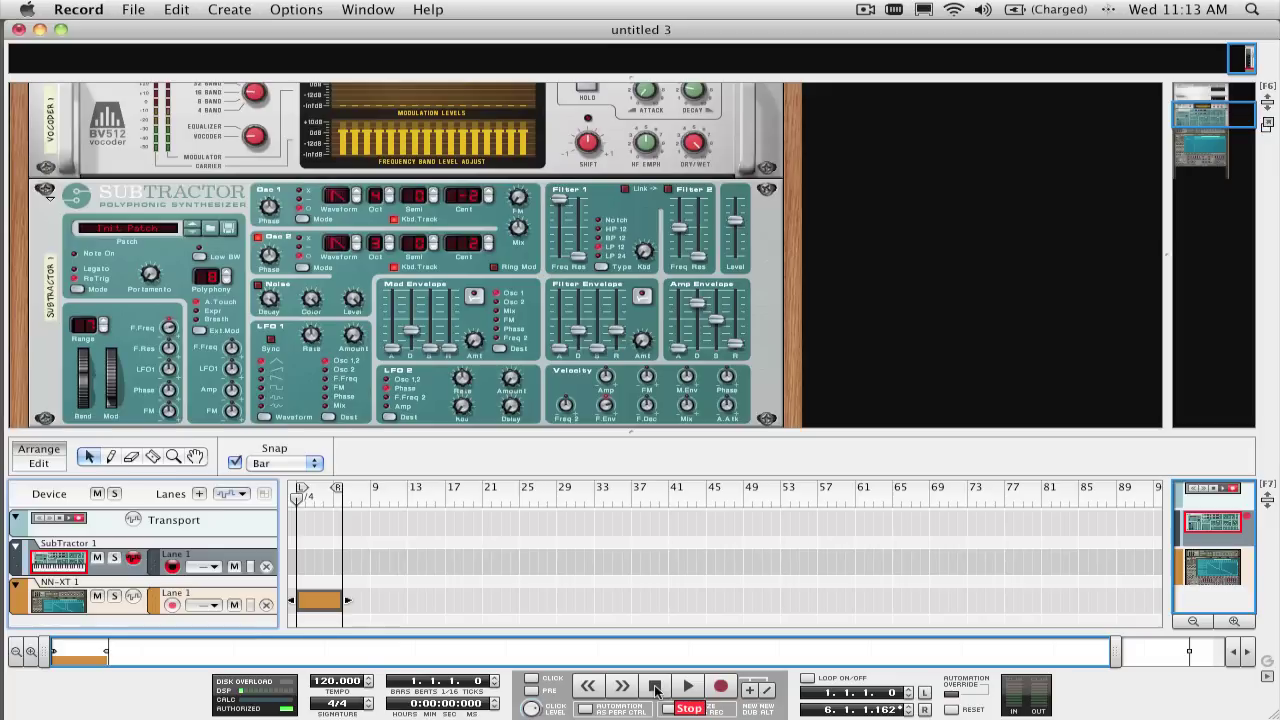
key("space")
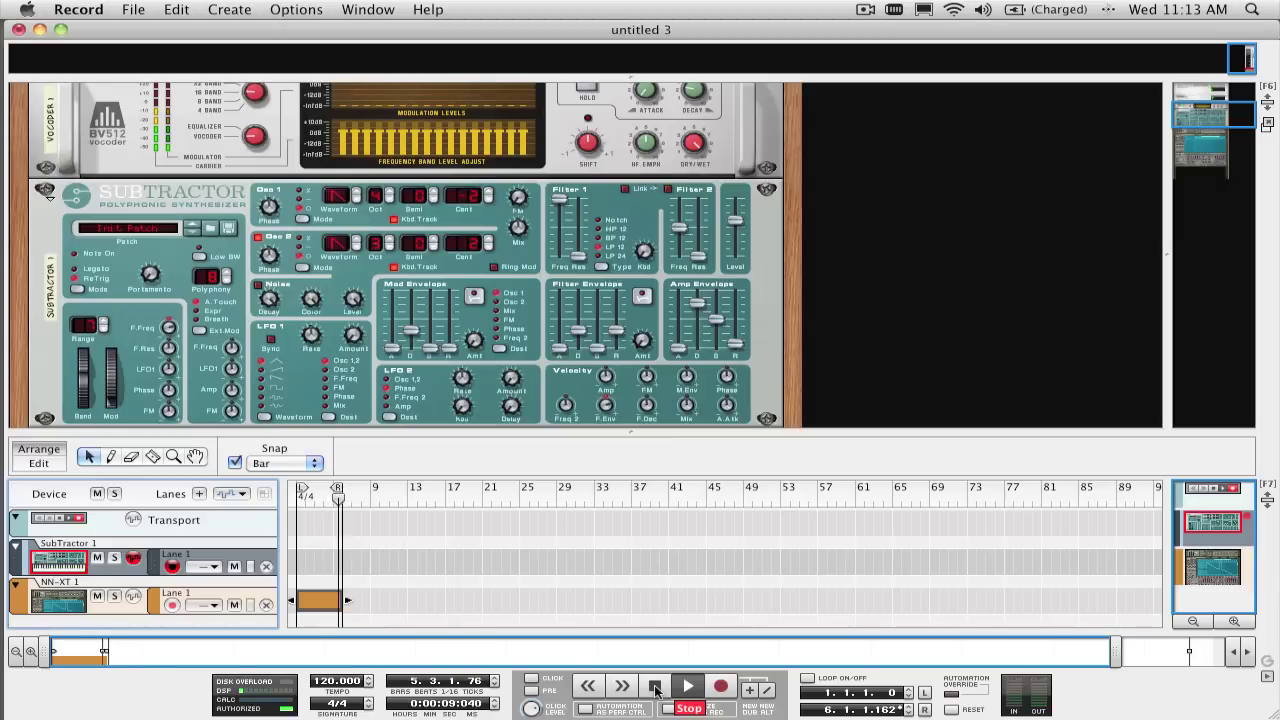
double_click(655, 687)
left_click(721, 686)
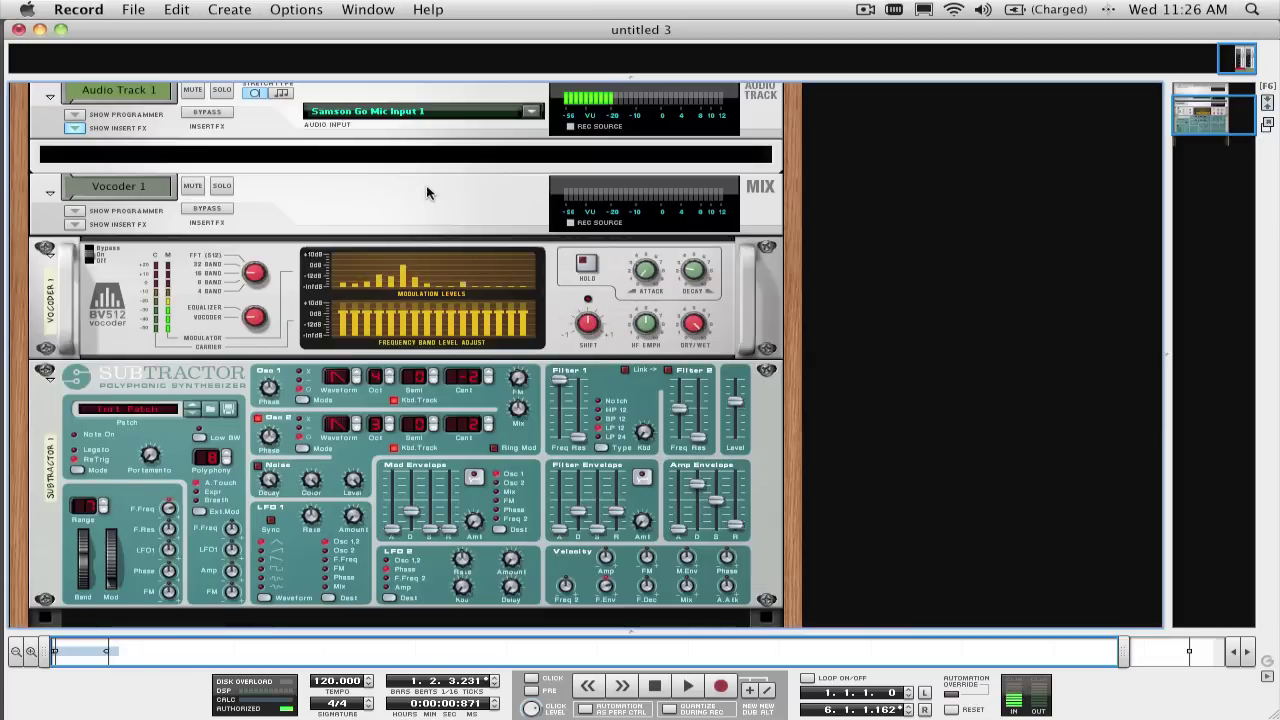
Cable Audio Track 1's Direct Out L into the vocoder's Modulator input, then return to the front.
scroll(540, 250, "up", 2)
scroll(540, 250, "up", 1)
key("Tab")
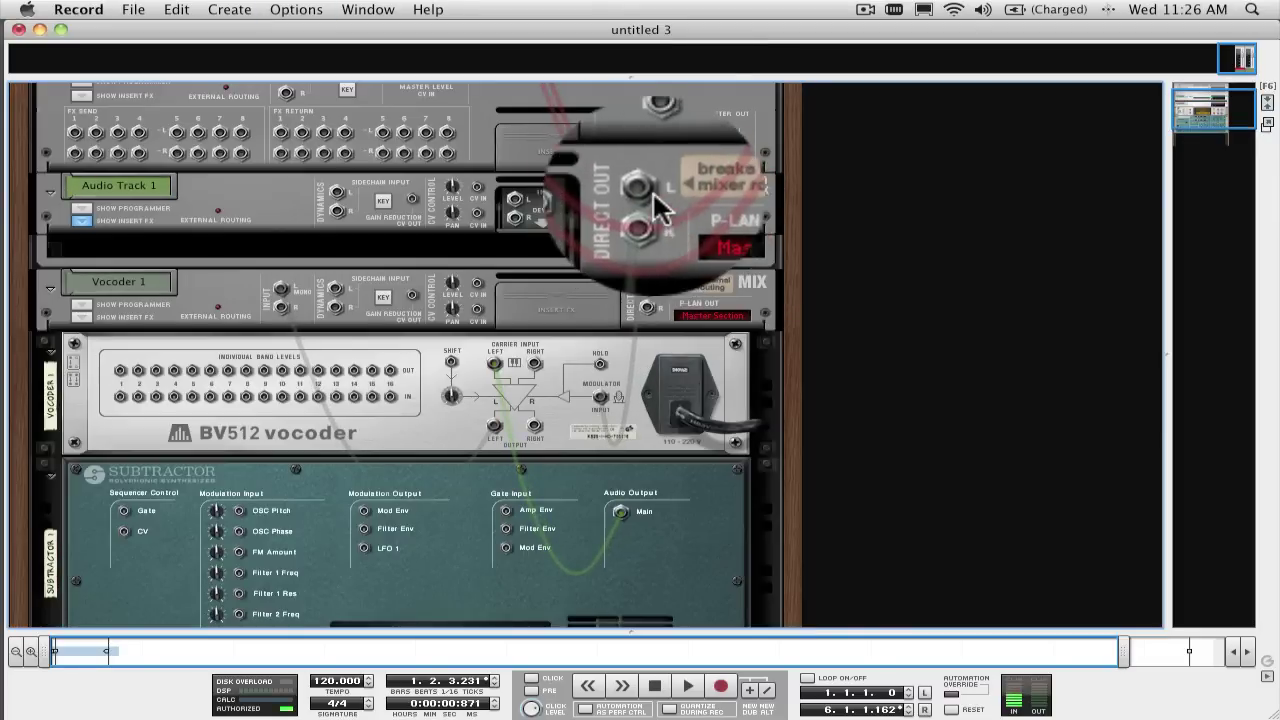
left_click_drag(648, 200, 648, 201)
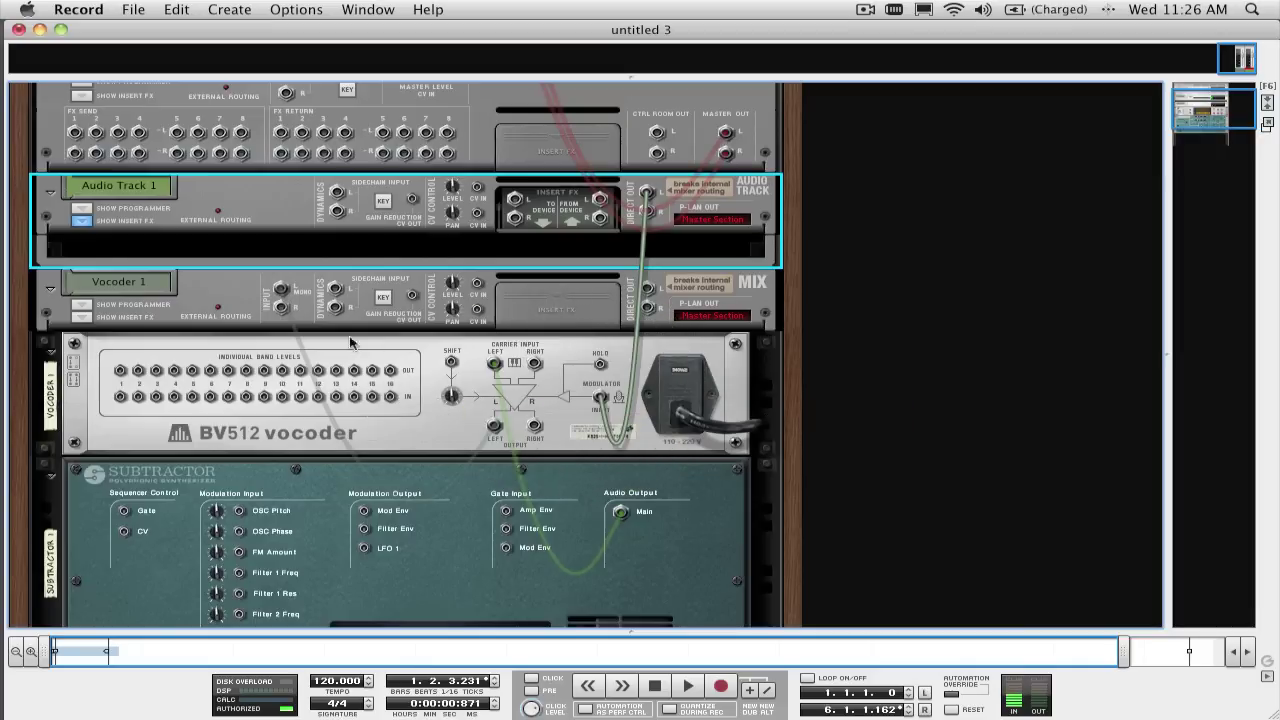
key("Tab")
scroll(382, 419, "down", 5)
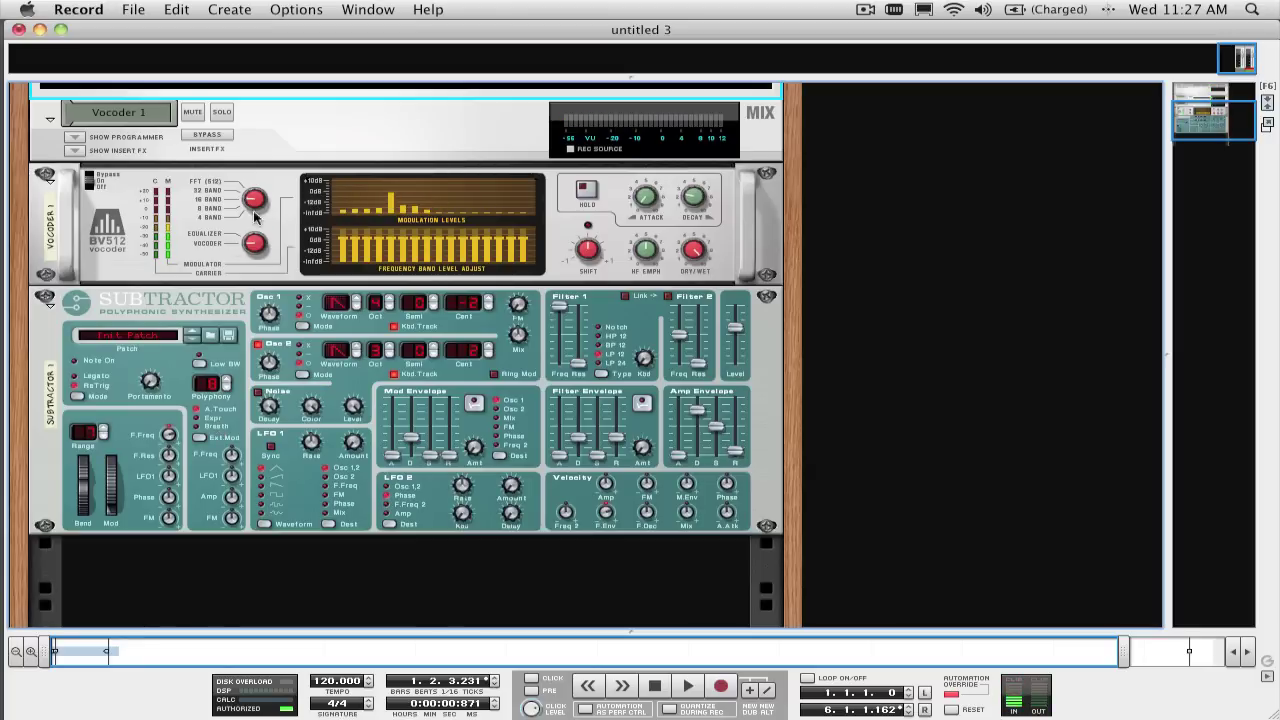
Turn the vocoder's Band Count knob down to the 4 BAND setting.
left_click_drag(256, 213, 258, 215)
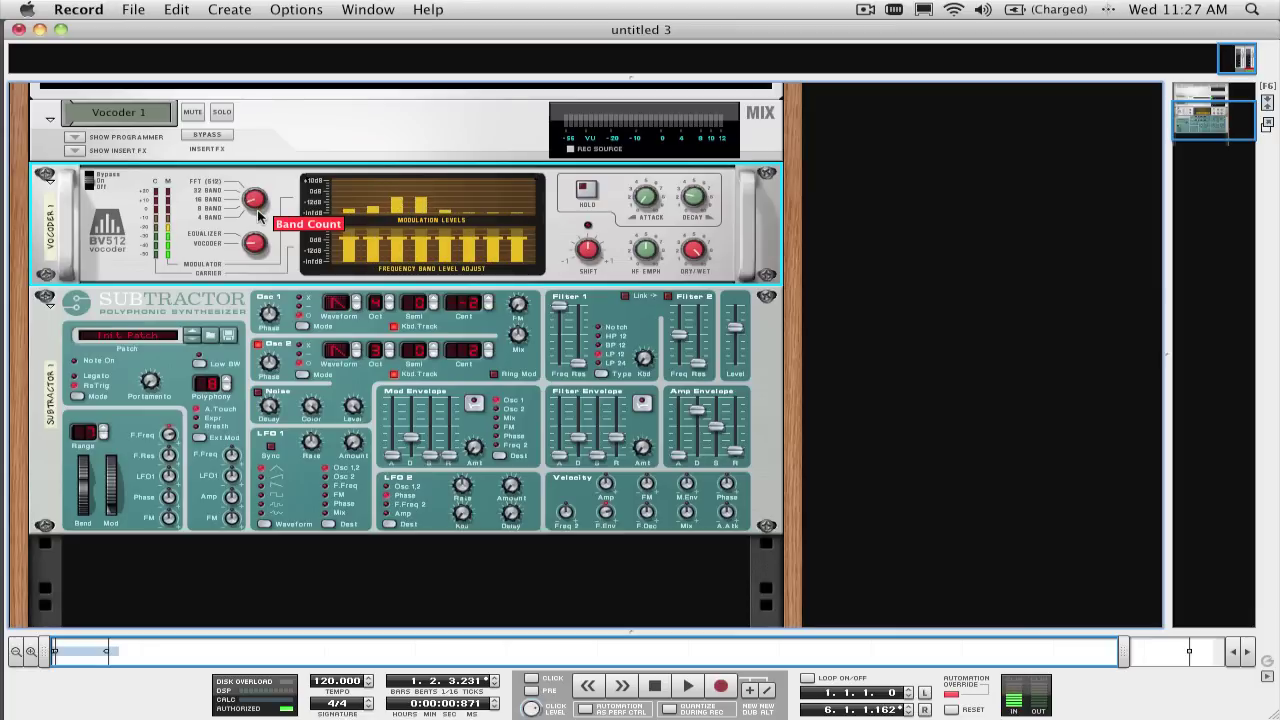
left_click_drag(258, 218, 257, 143)
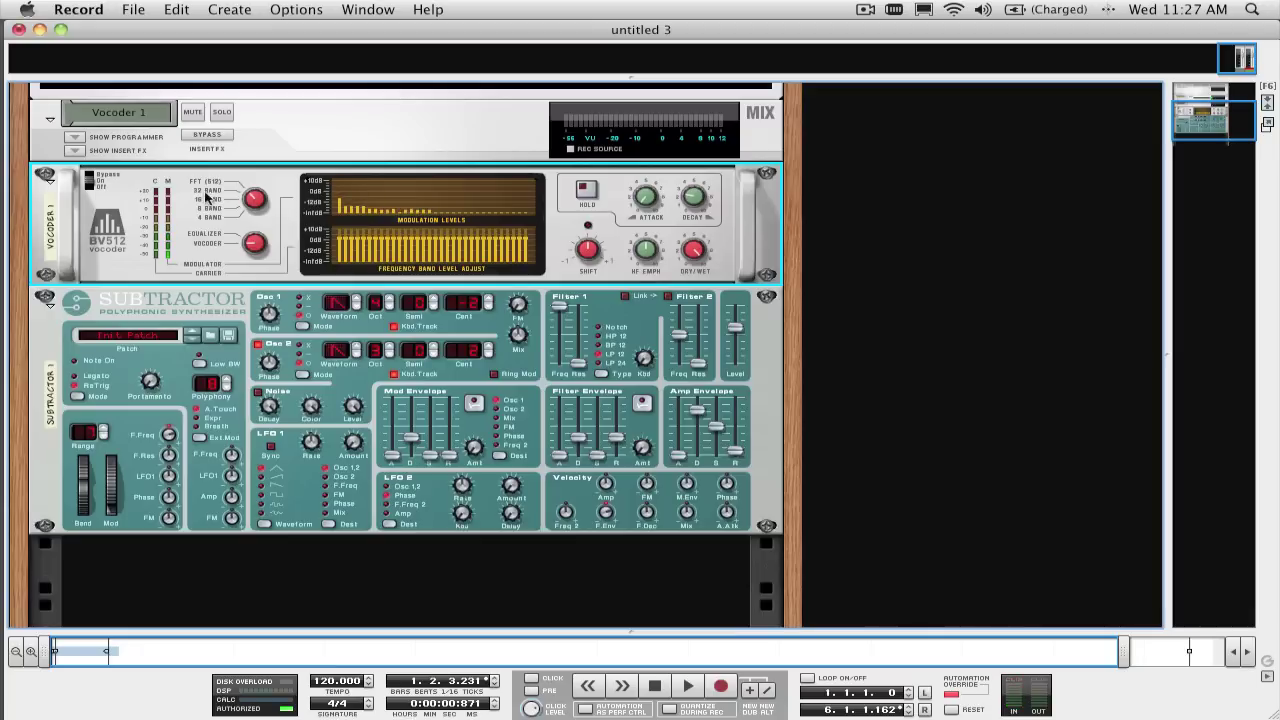
left_click_drag(265, 207, 254, 250)
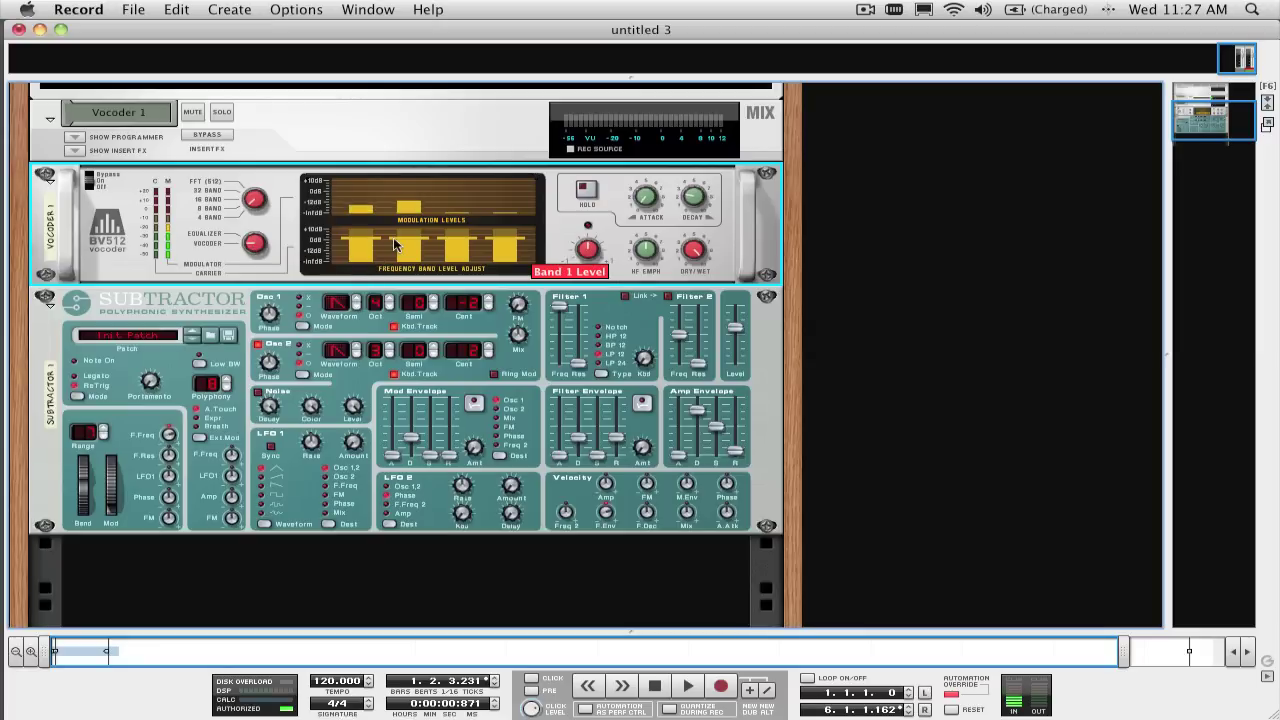
Switch the vocoder to 32 bands and pull several middle band levels down into a dip.
left_click_drag(412, 245, 463, 251)
left_click_drag(258, 201, 269, 184)
mouse_move(390, 246)
left_mouse_down()
mouse_move(510, 254)
mouse_move(340, 248)
mouse_move(392, 255)
left_mouse_up()
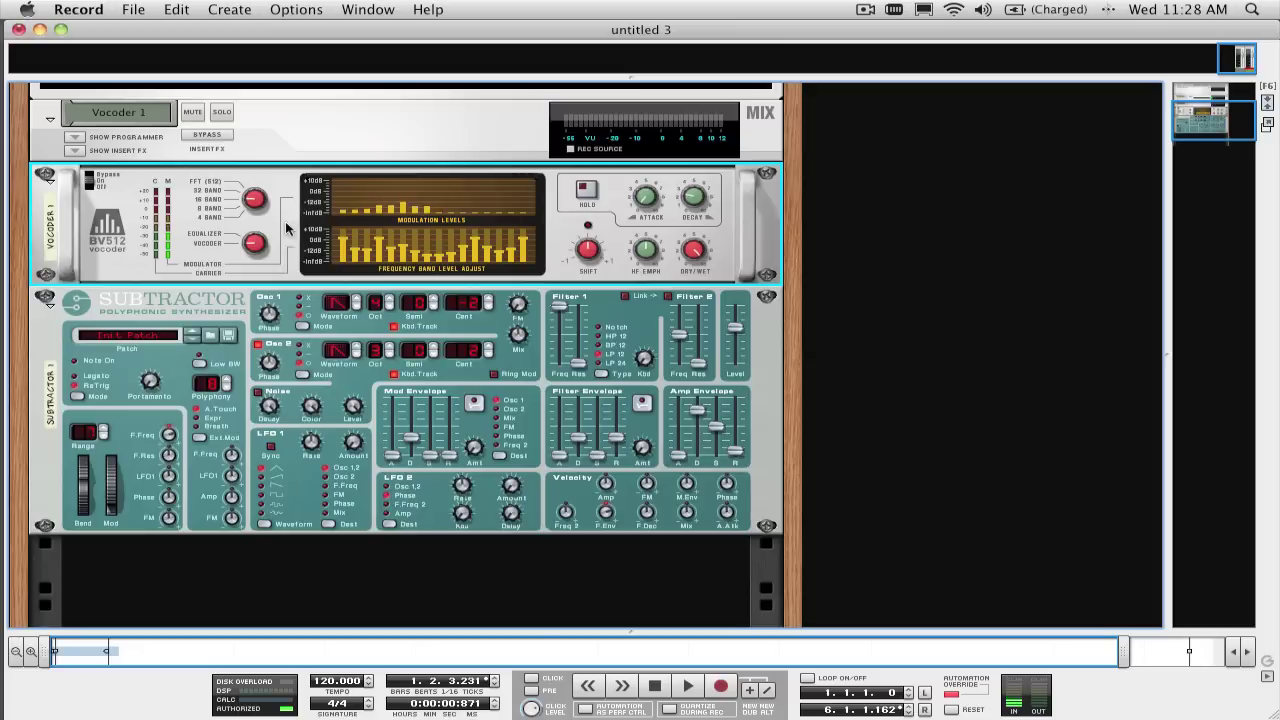
Delete the vocoder and SubTractor, then create the factory Stereo Vocoder.cmb Combinator from ALL Effect Patches > Vocoder.
key("Delete")
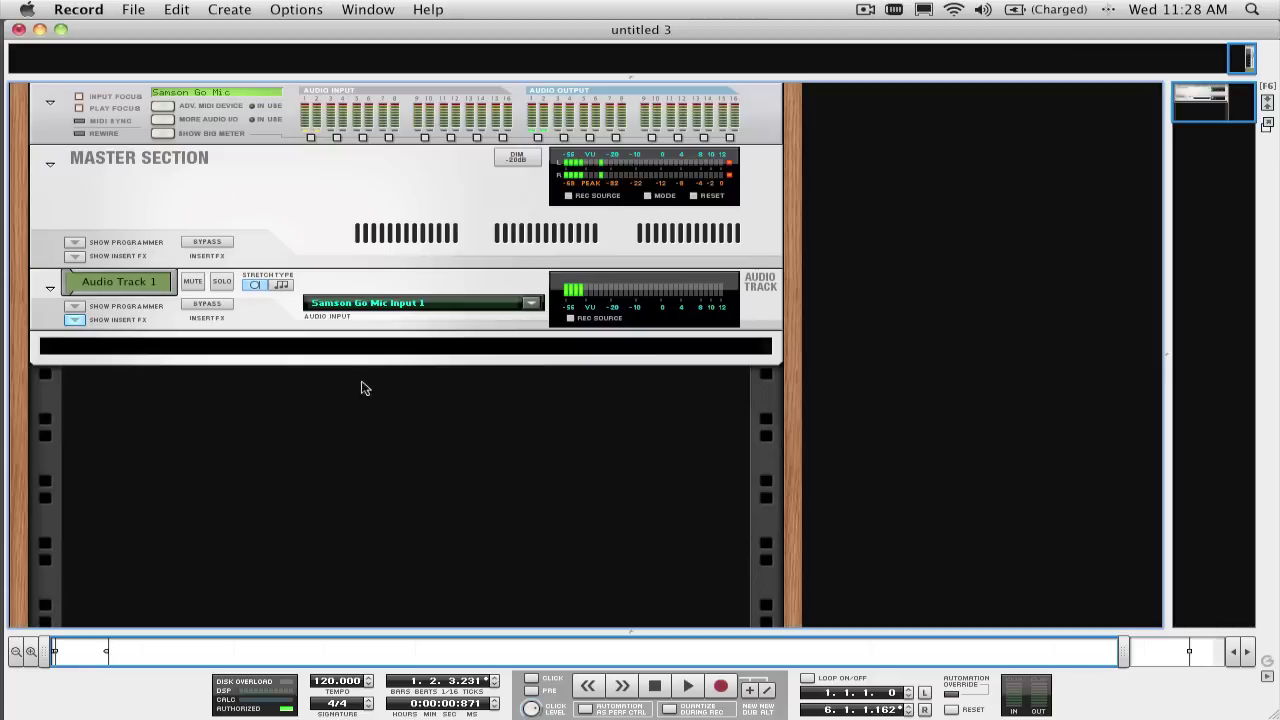
left_click(231, 9)
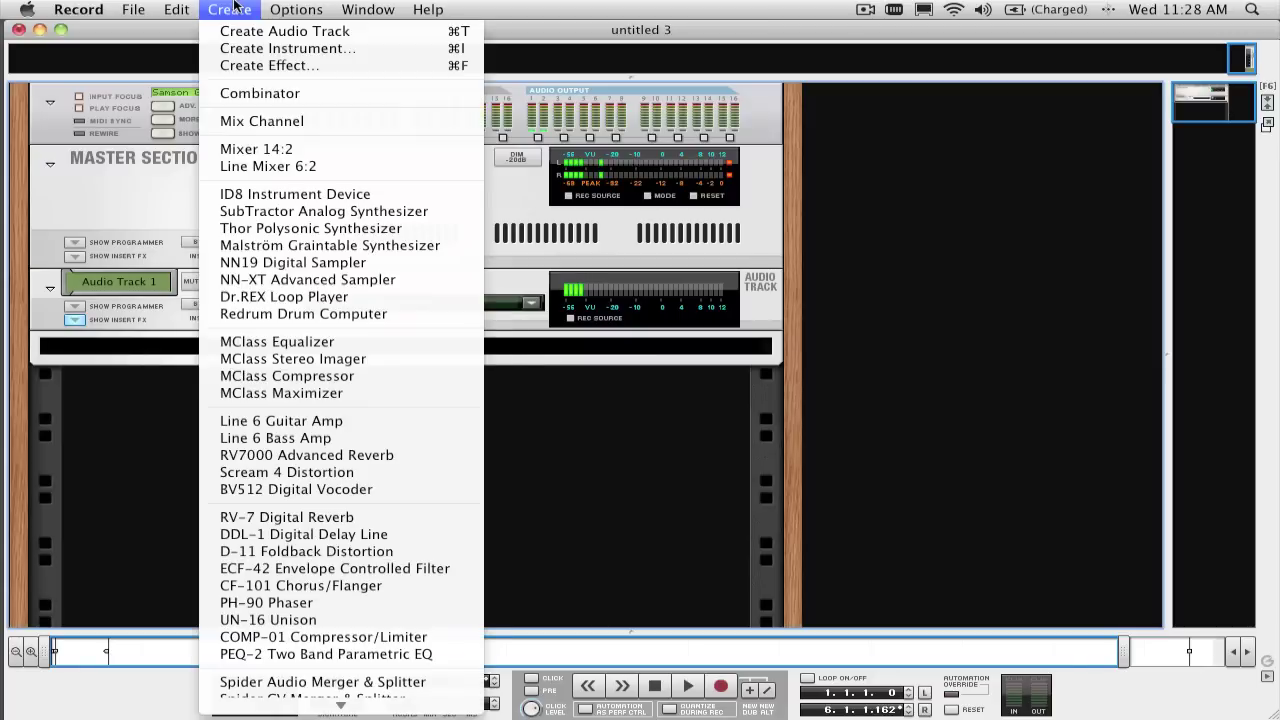
left_click(268, 66)
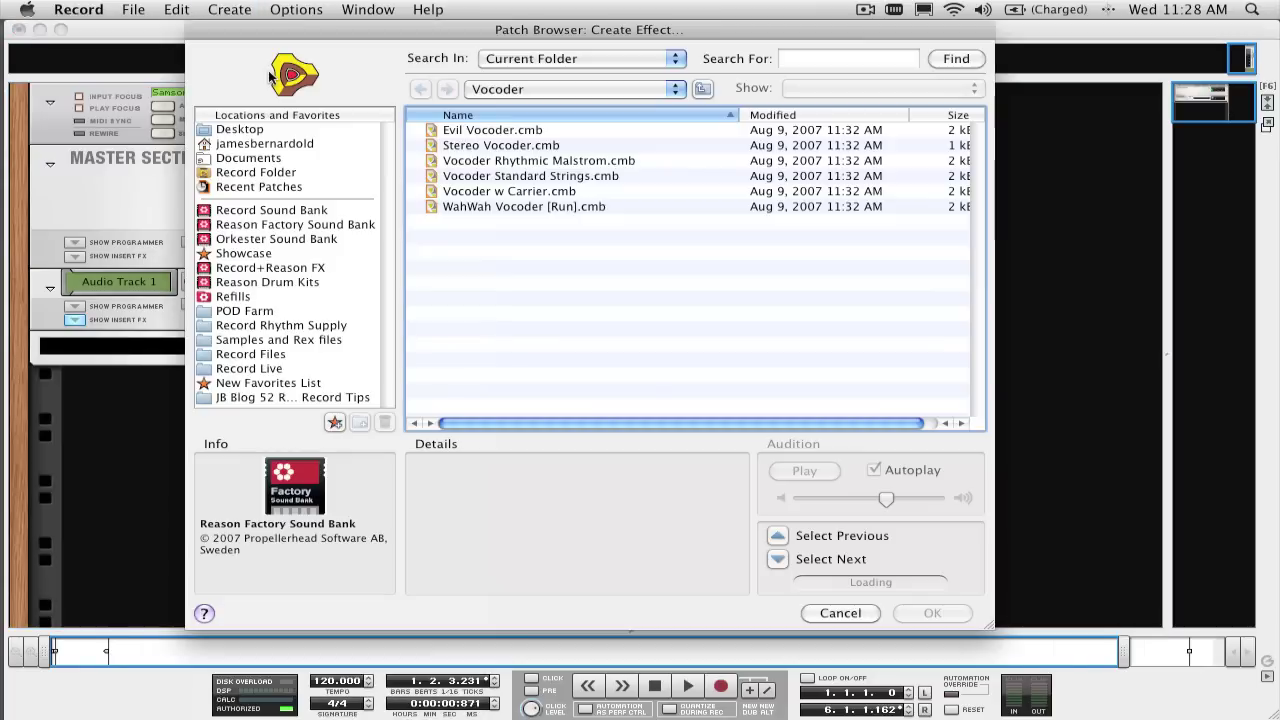
left_click(527, 90)
left_click(543, 123)
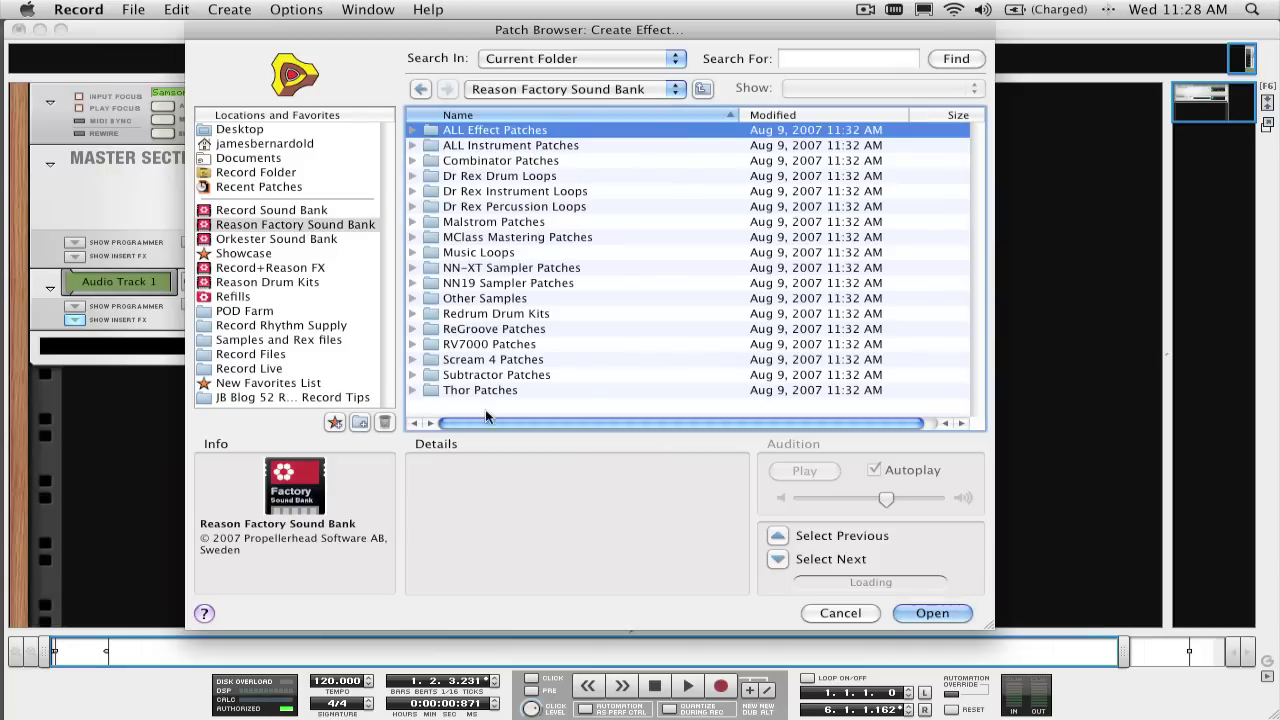
double_click(481, 132)
double_click(480, 238)
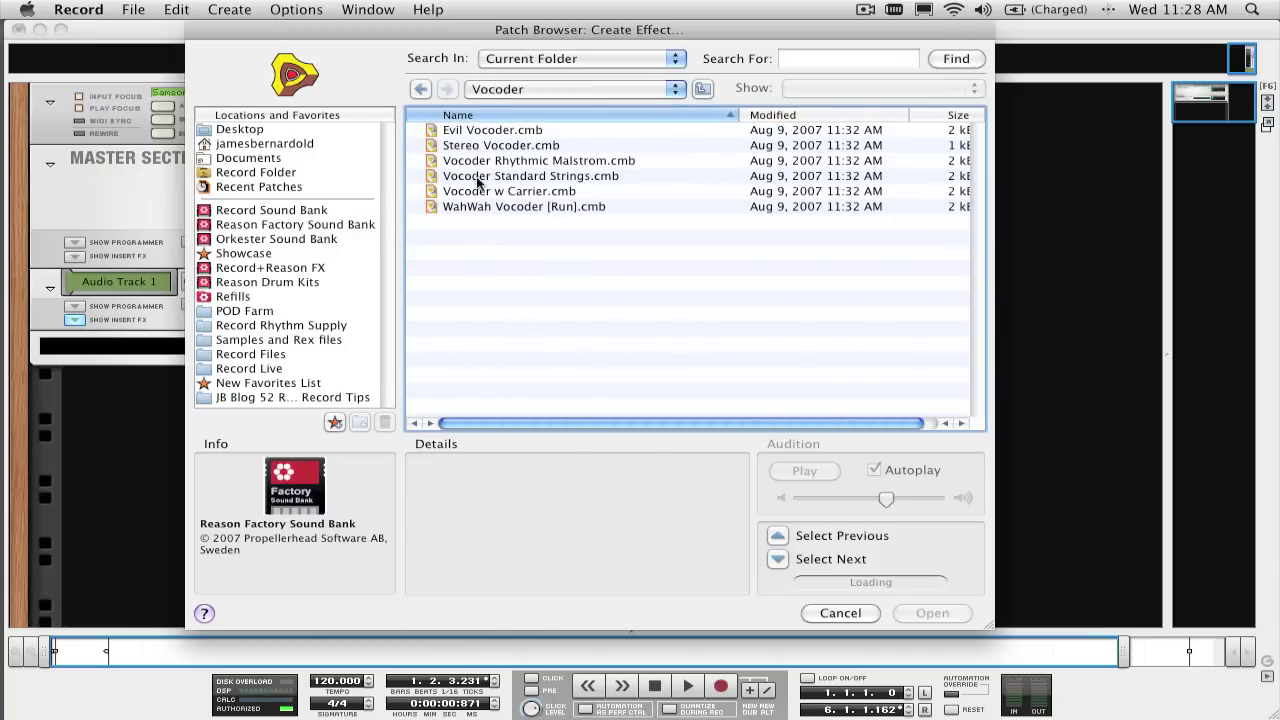
double_click(475, 146)
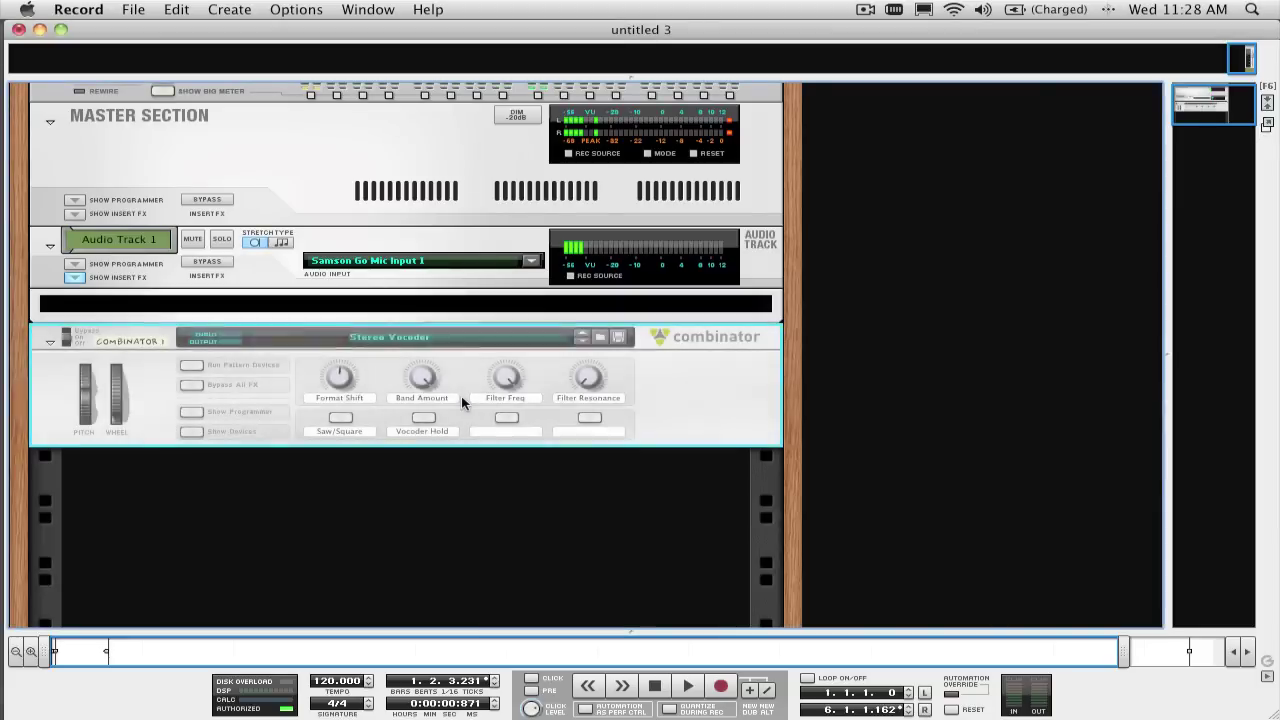
Remove the Combinator's FX Send/Return 1 cables and wire Audio Track 1's direct outs into its input.
key("Tab")
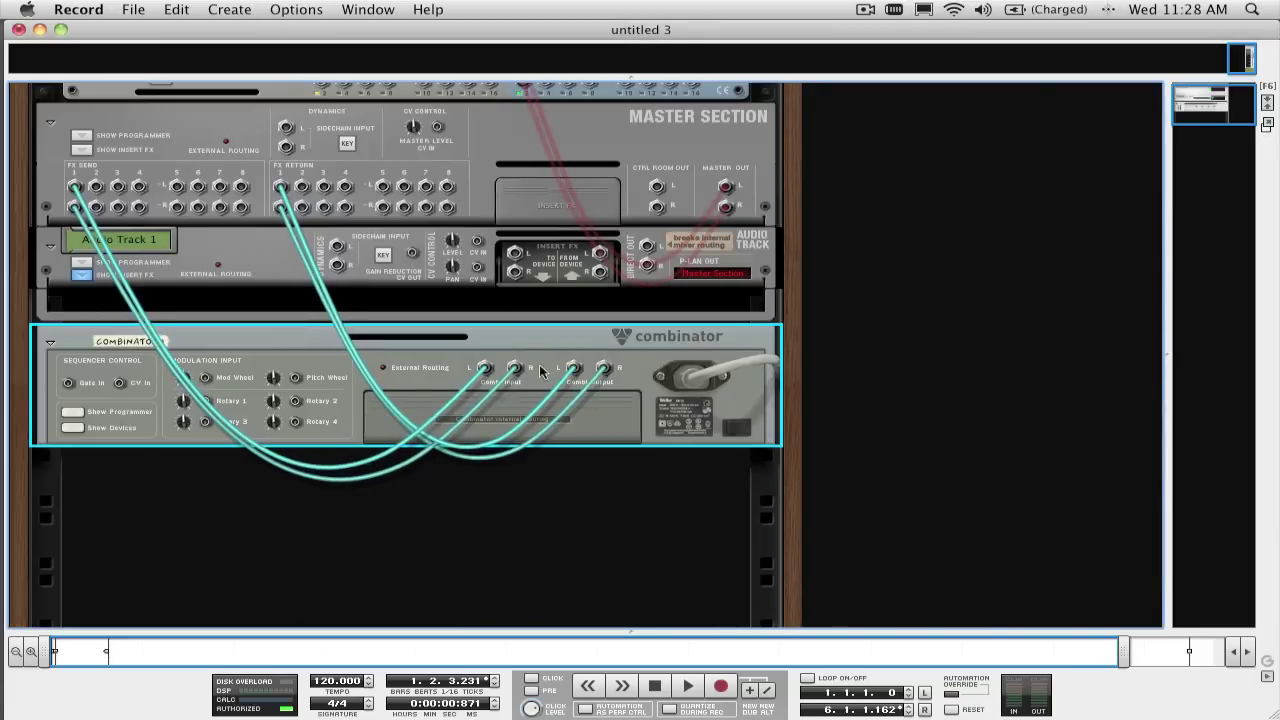
left_click_drag(286, 196, 276, 226)
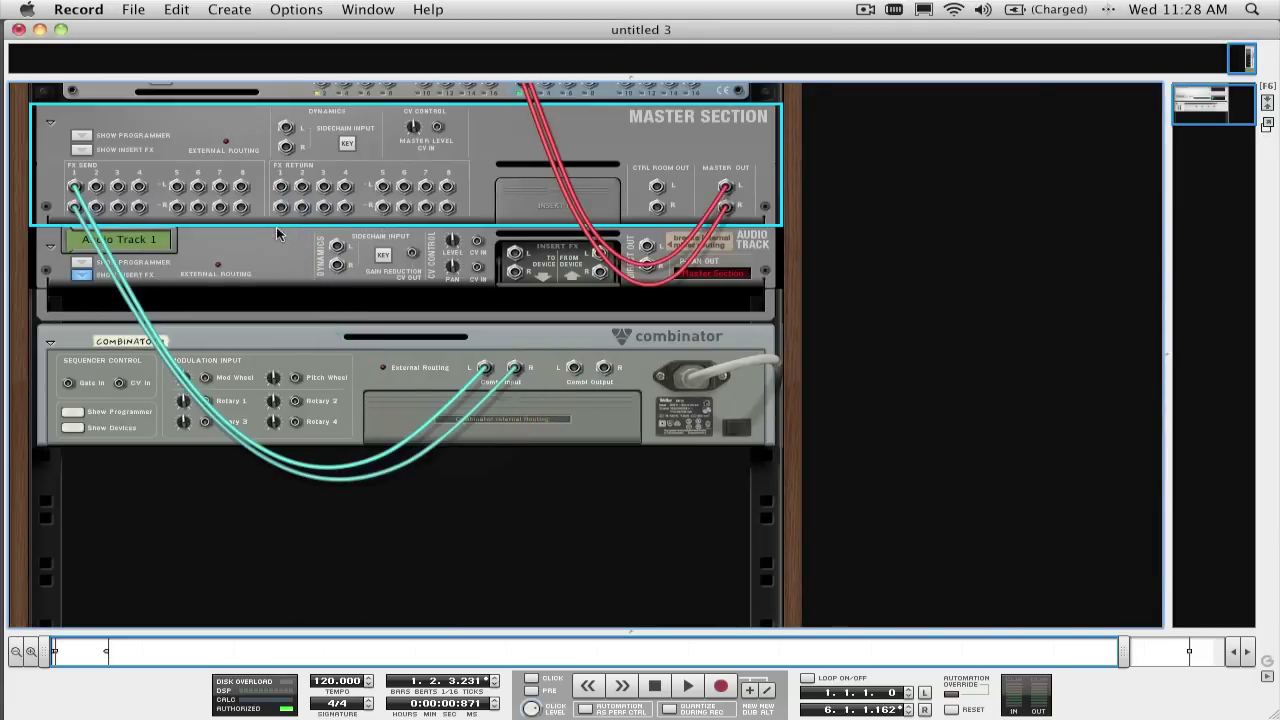
left_click_drag(78, 190, 384, 255)
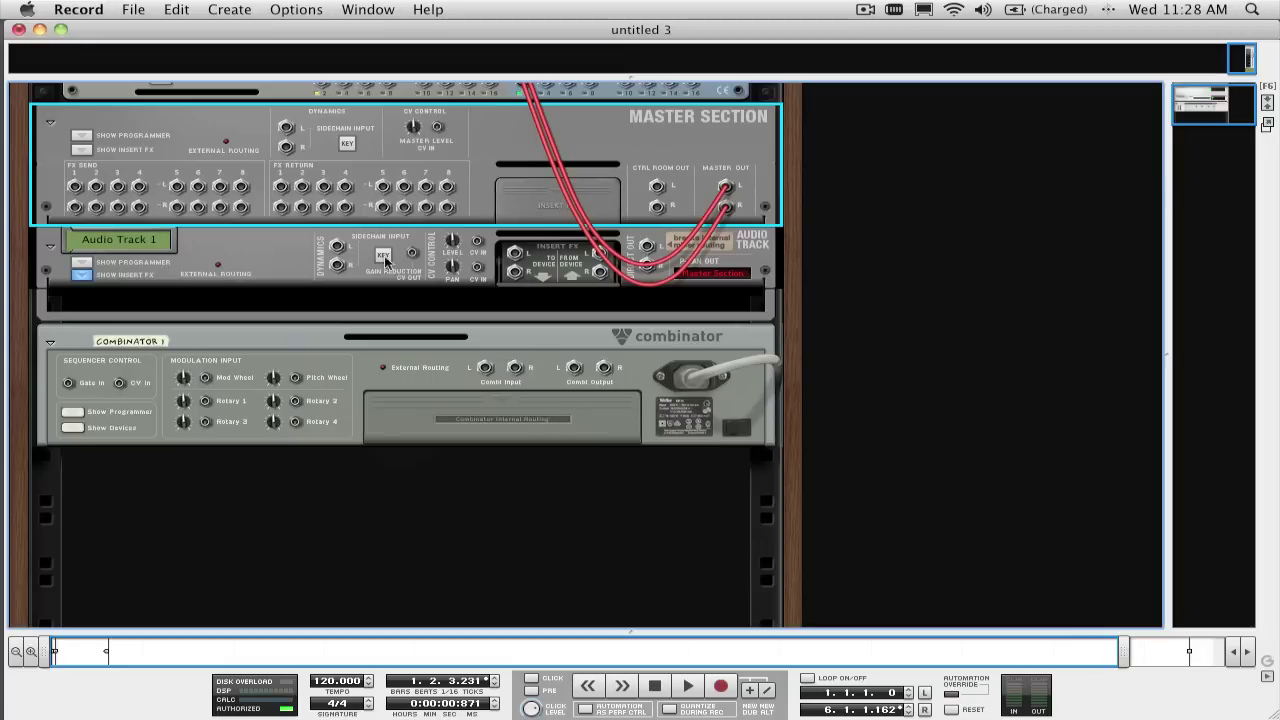
left_click_drag(646, 246, 484, 367)
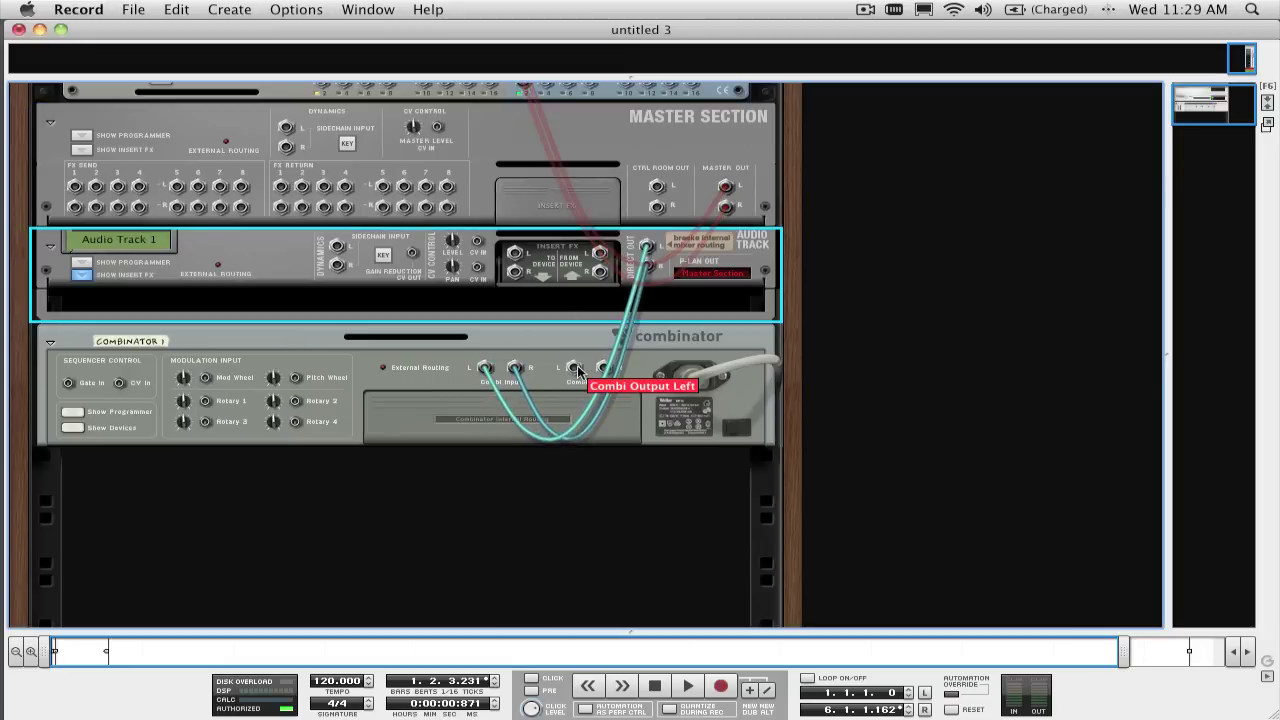
Add a Mix Channel below the Combinator and cable Combi Output L into its input.
right_click(348, 492)
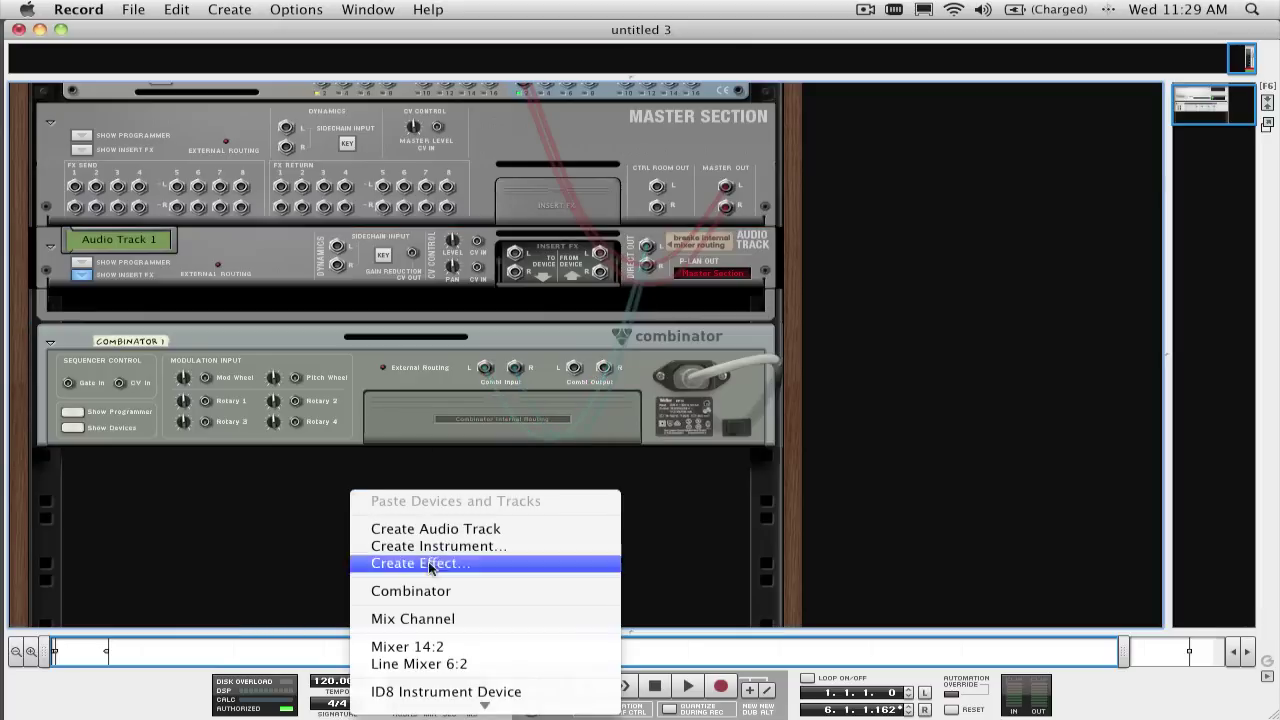
left_click(432, 227)
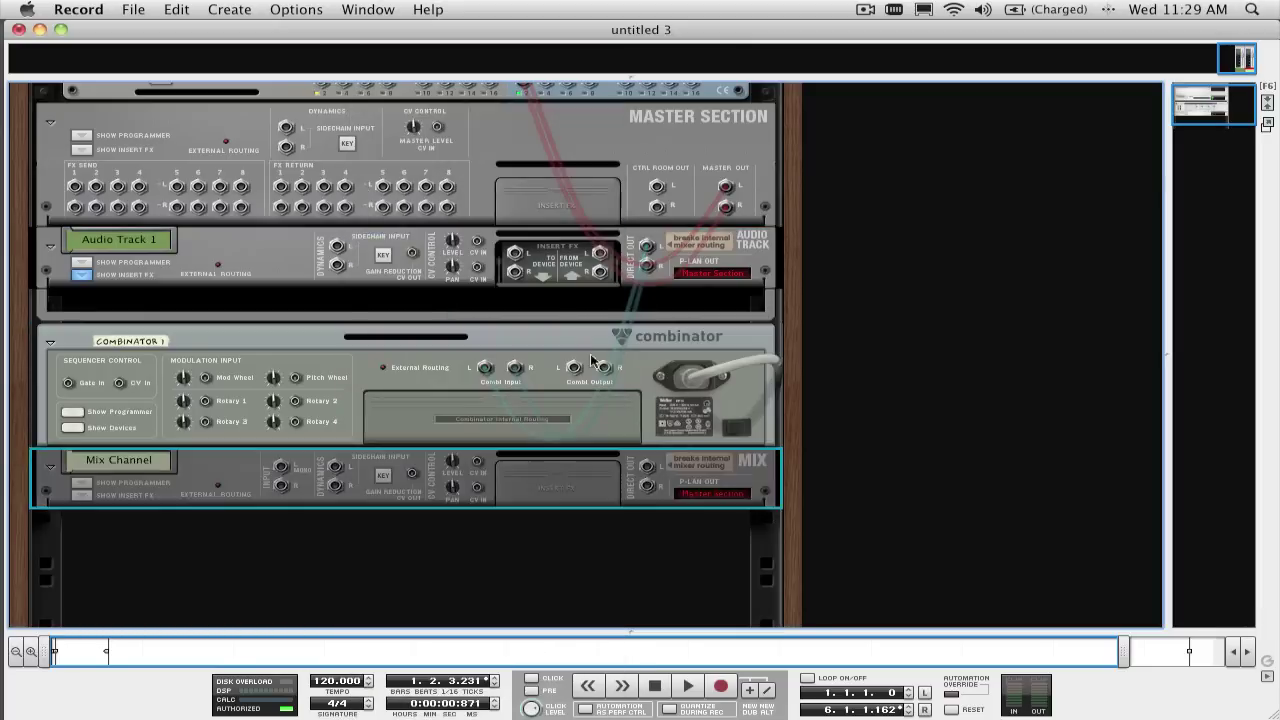
left_click_drag(576, 375, 283, 467)
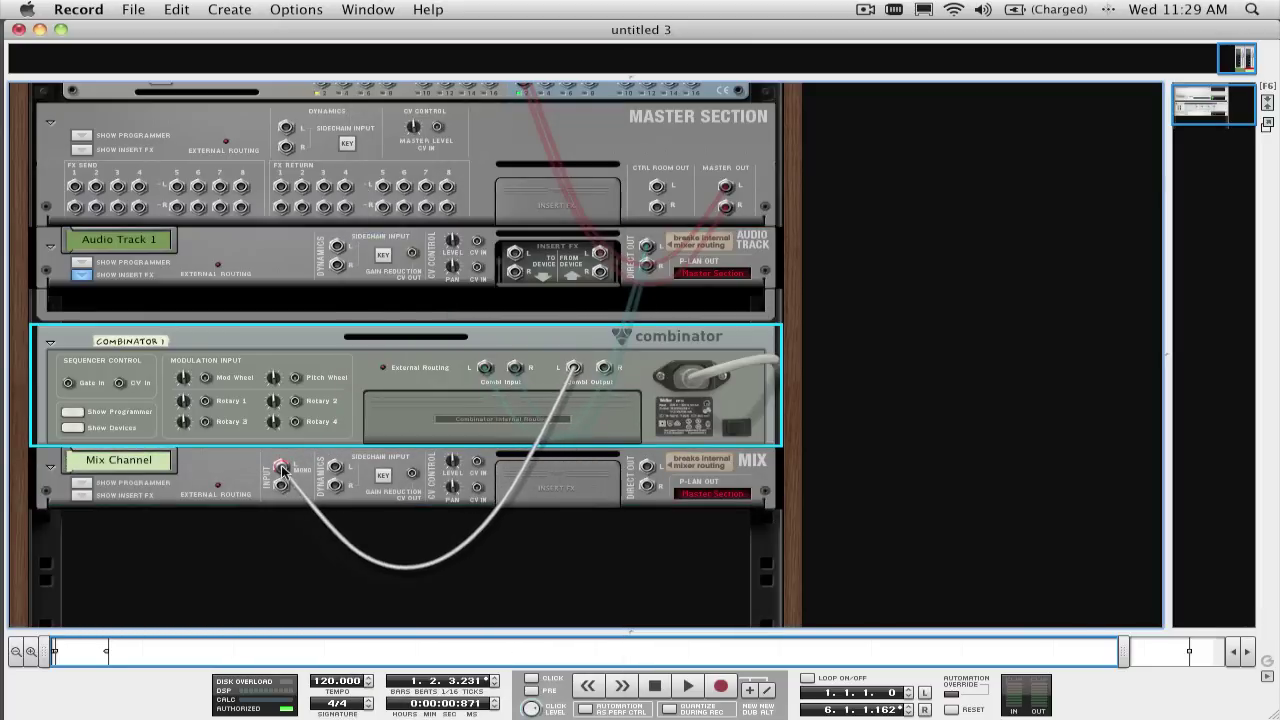
key("Tab")
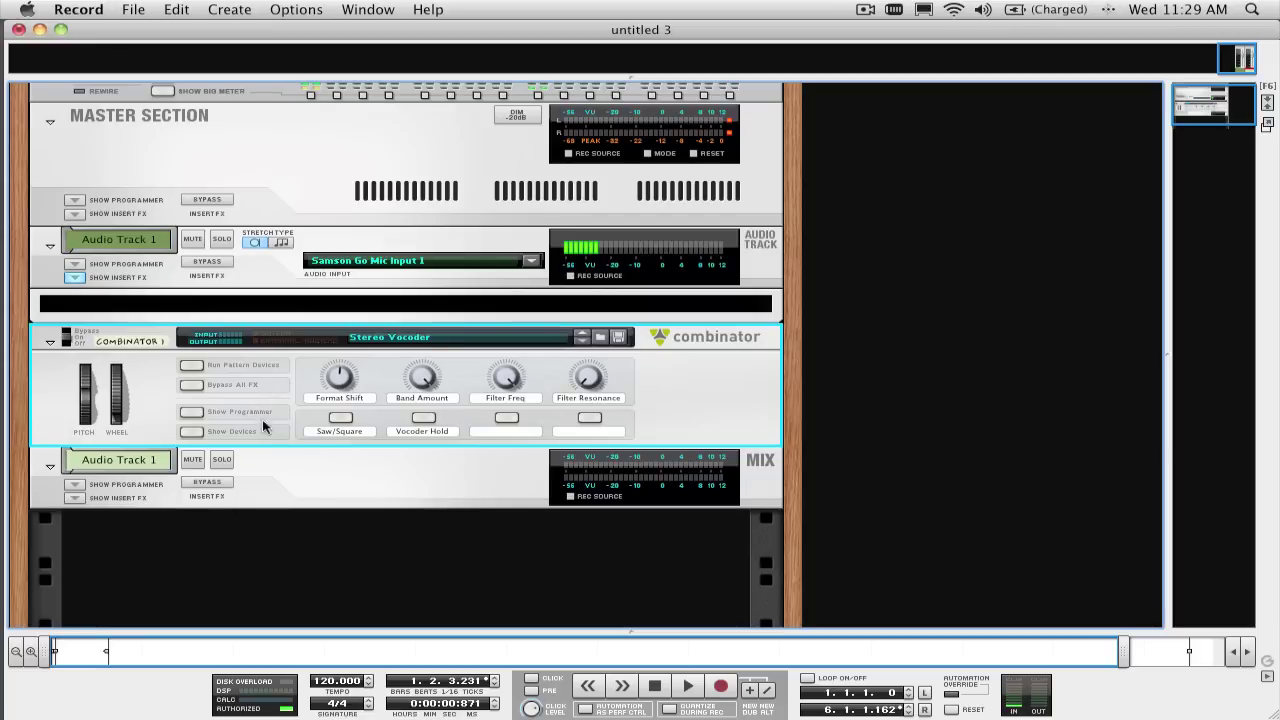
Create a sequencer track for Combinator 1 below Audio Track 1.
left_click(192, 431)
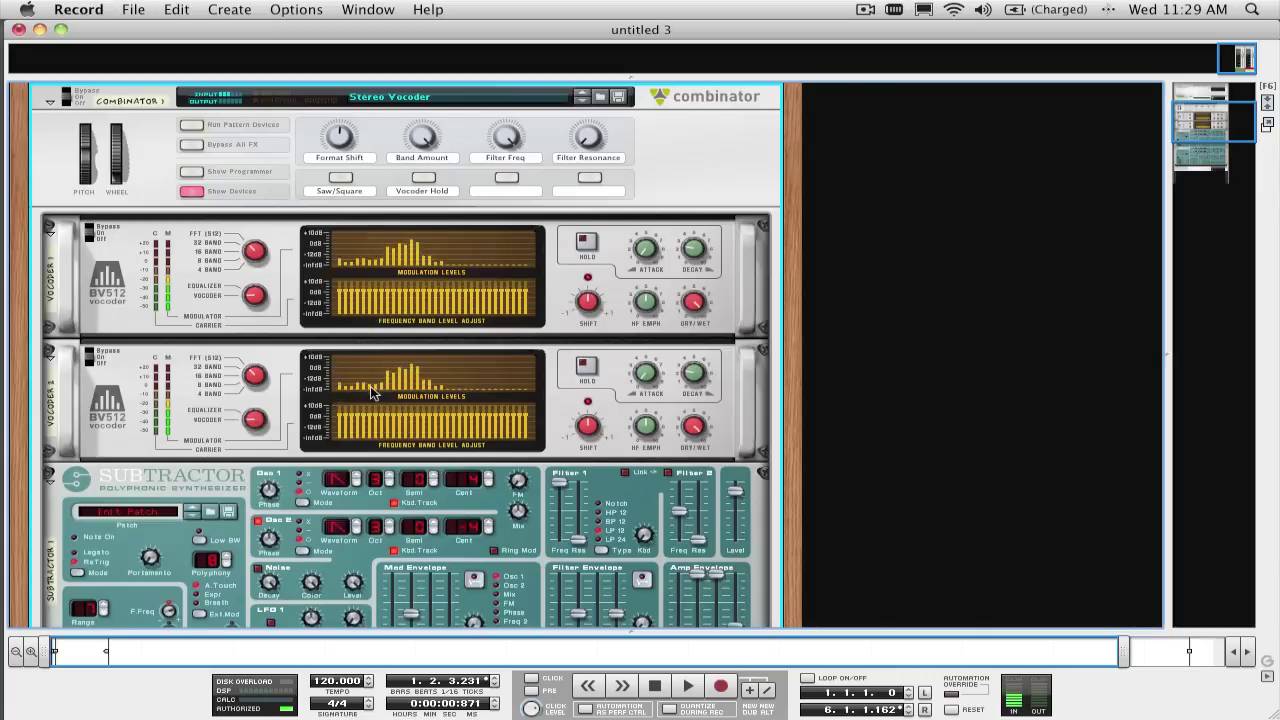
scroll(260, 330, "up", 2)
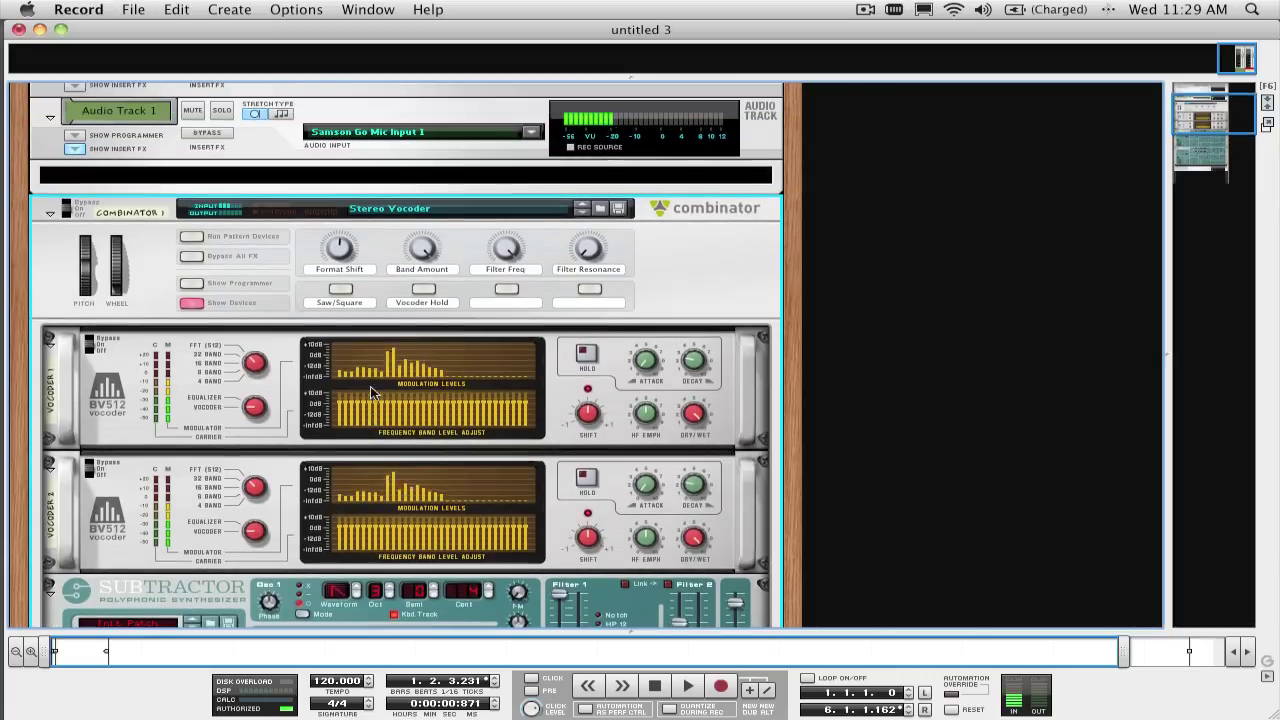
left_click(194, 302)
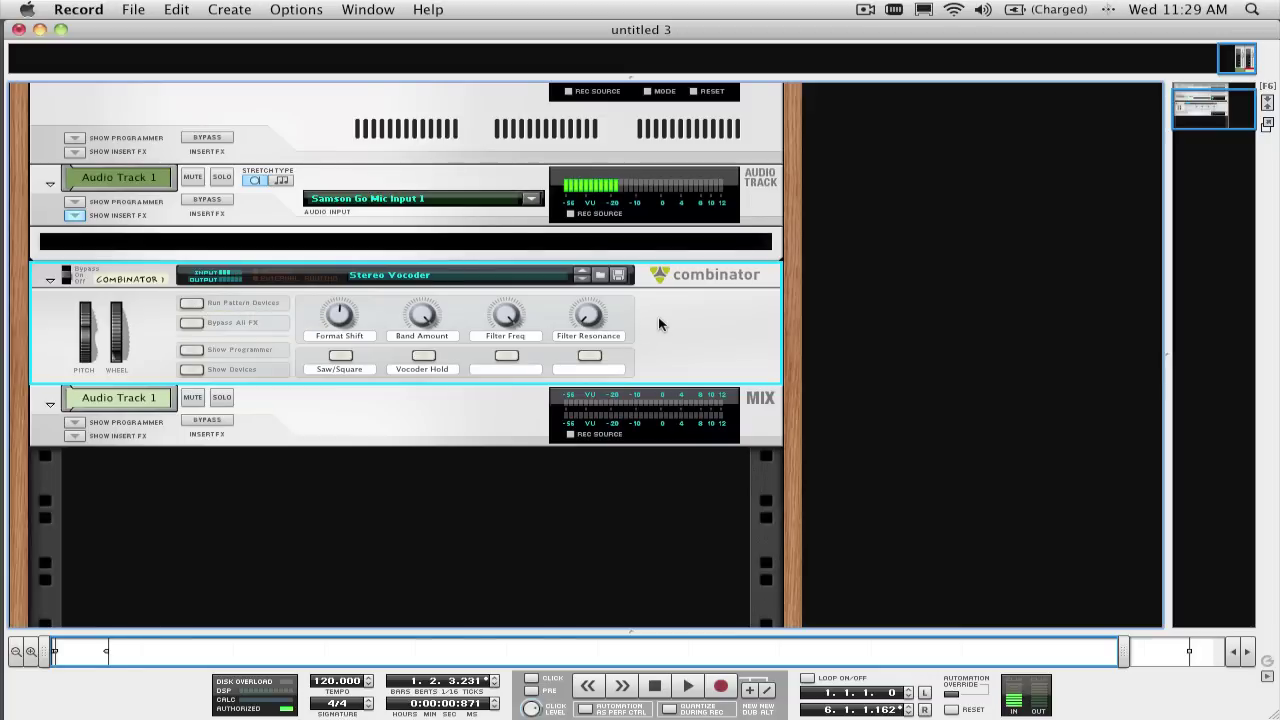
right_click(659, 324)
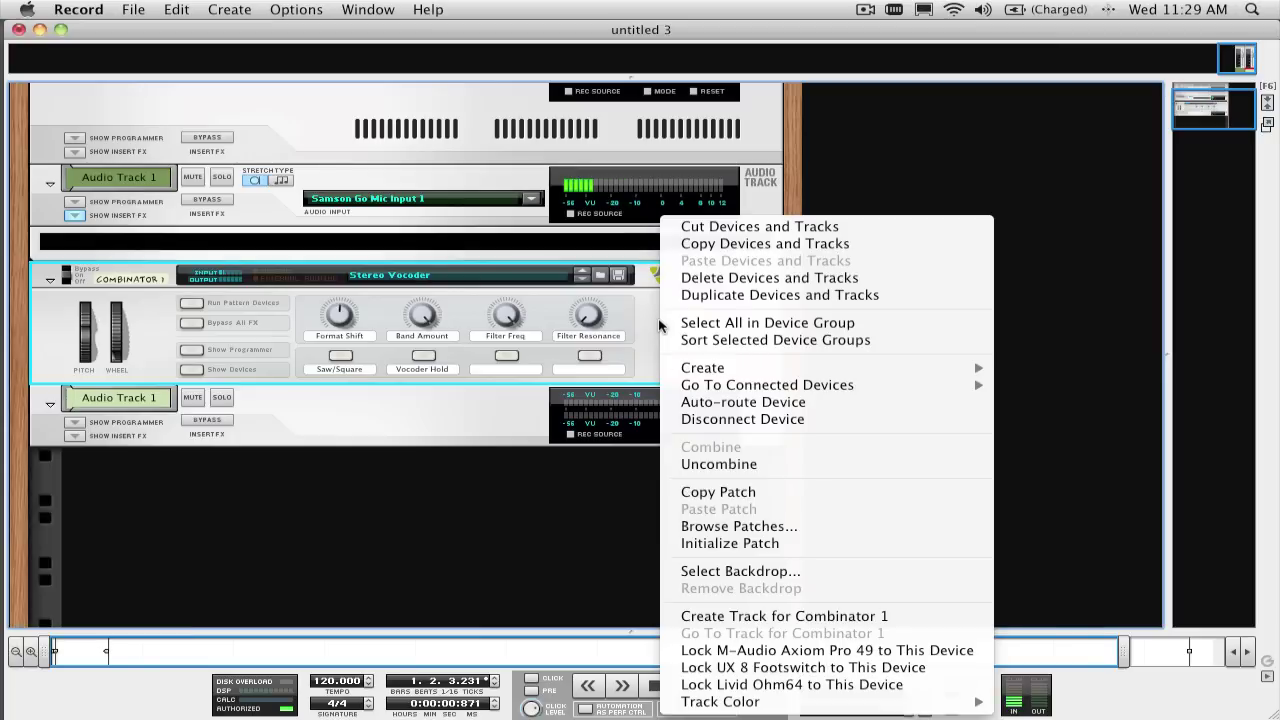
left_click(730, 616)
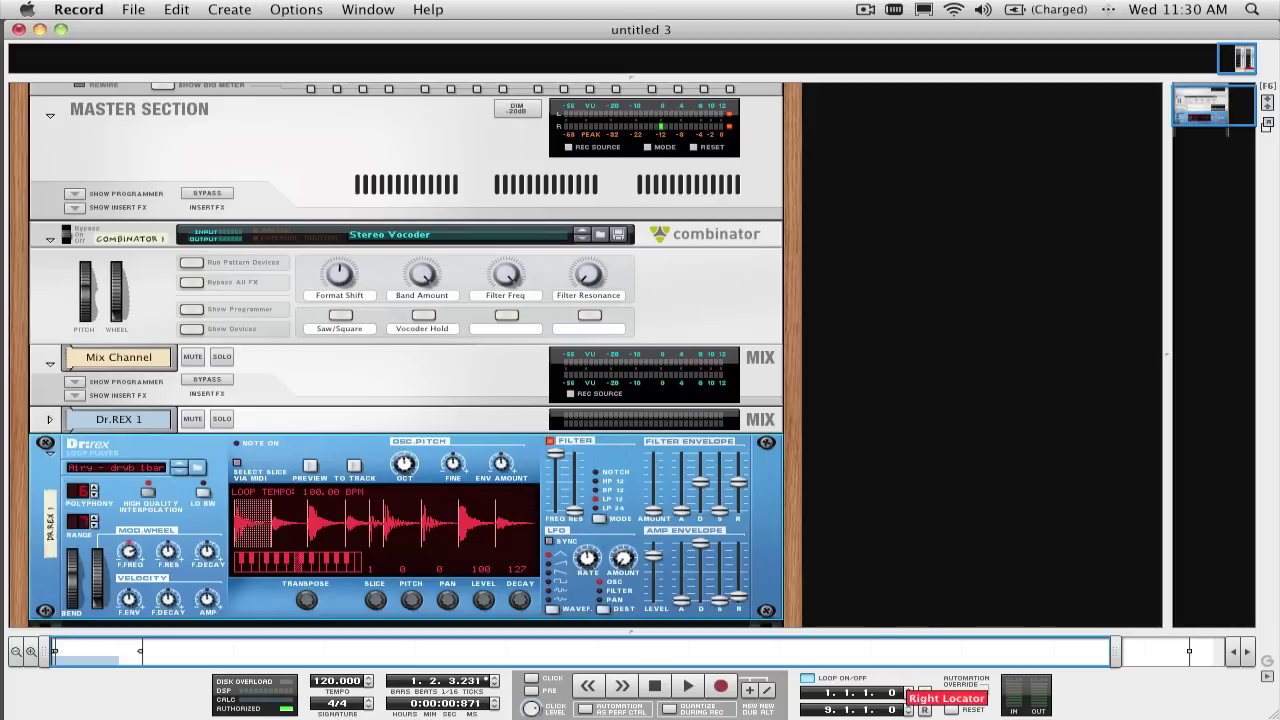
Play the drum loop from the start and reroute the Dr.REX output cable to Combi Input.
key("KP_0")
key("space")
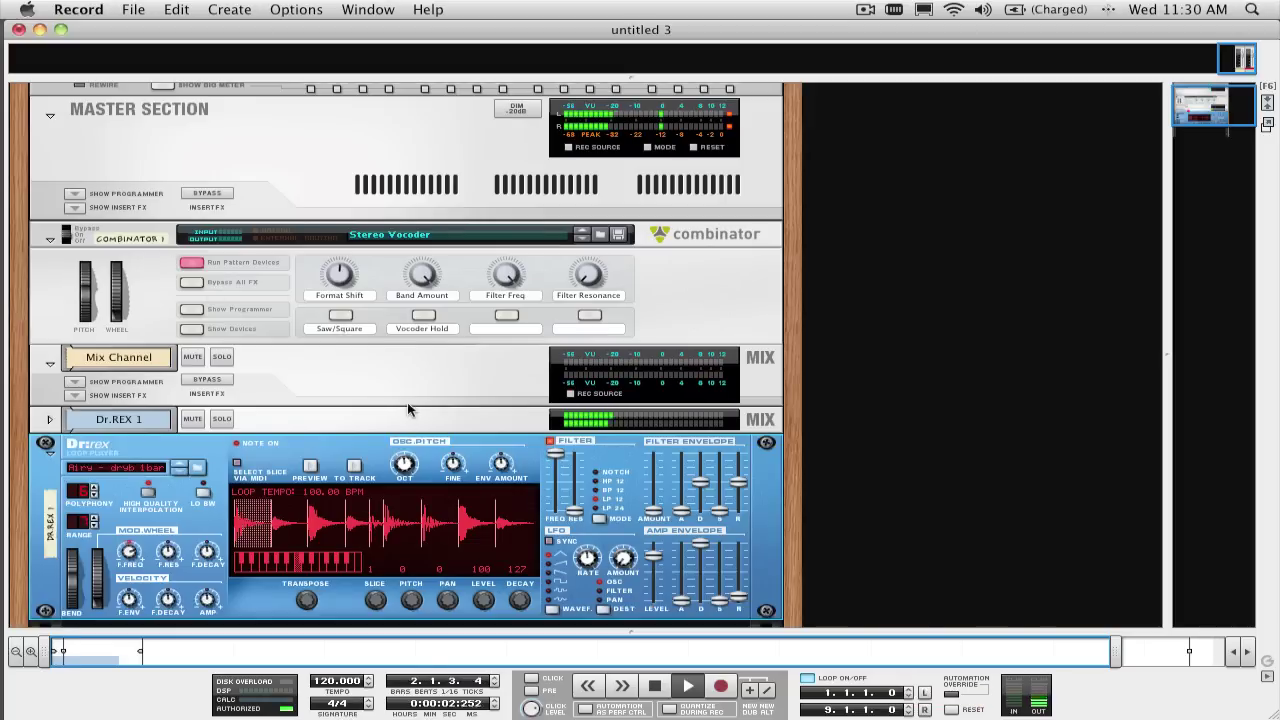
key("Tab")
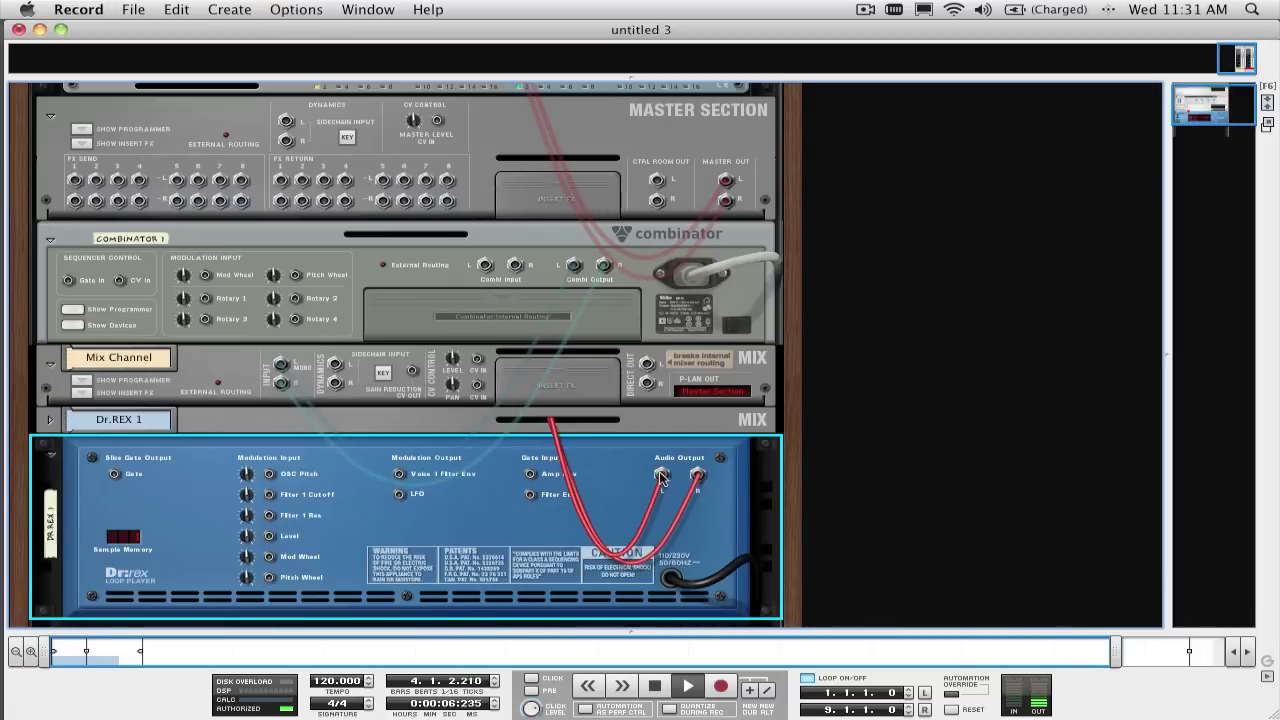
left_click_drag(661, 477, 484, 264)
key("Tab")
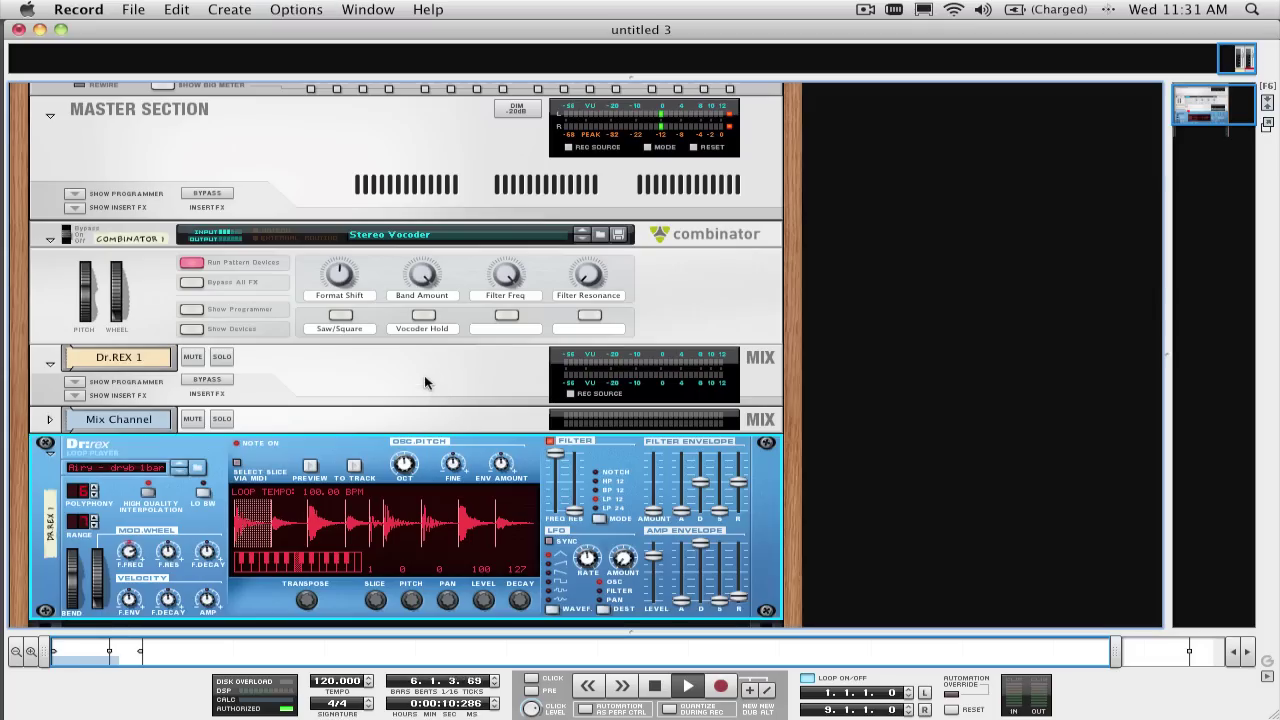
Check the Combinator 1 track in the sequencer and its vocoders in the rack, then stop playback.
key("F7")
left_click(63, 220)
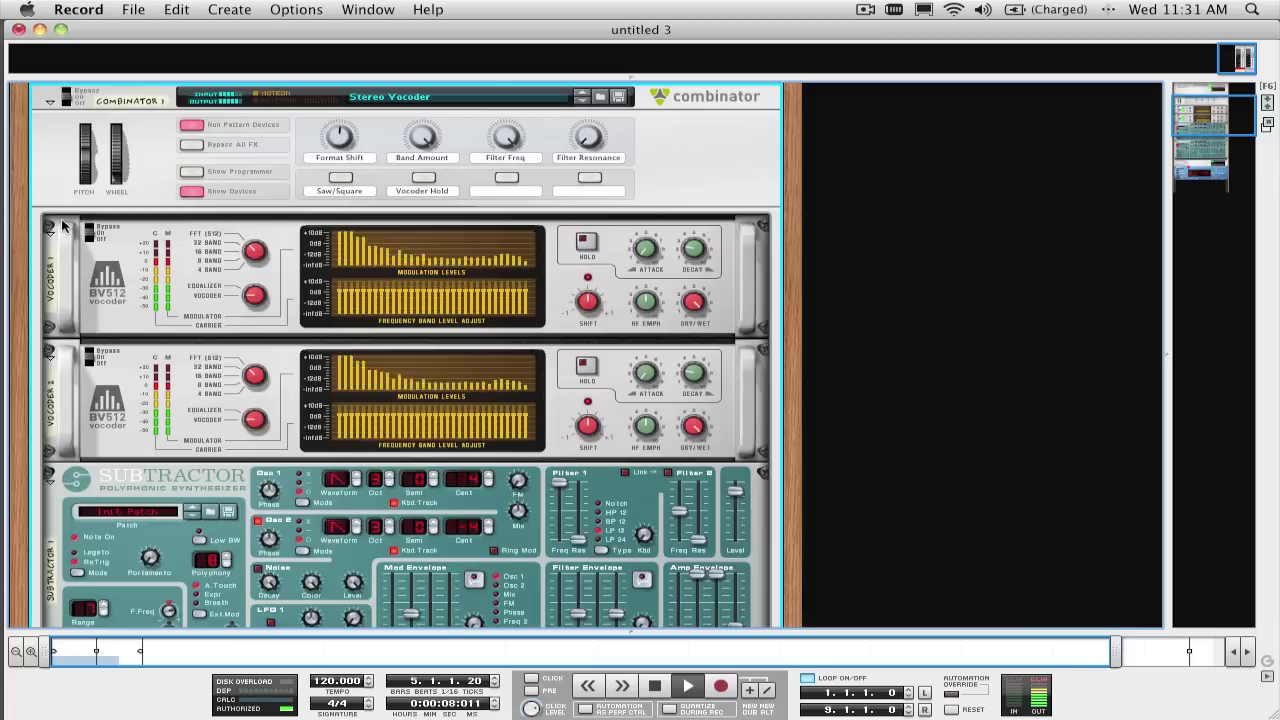
left_click(63, 224)
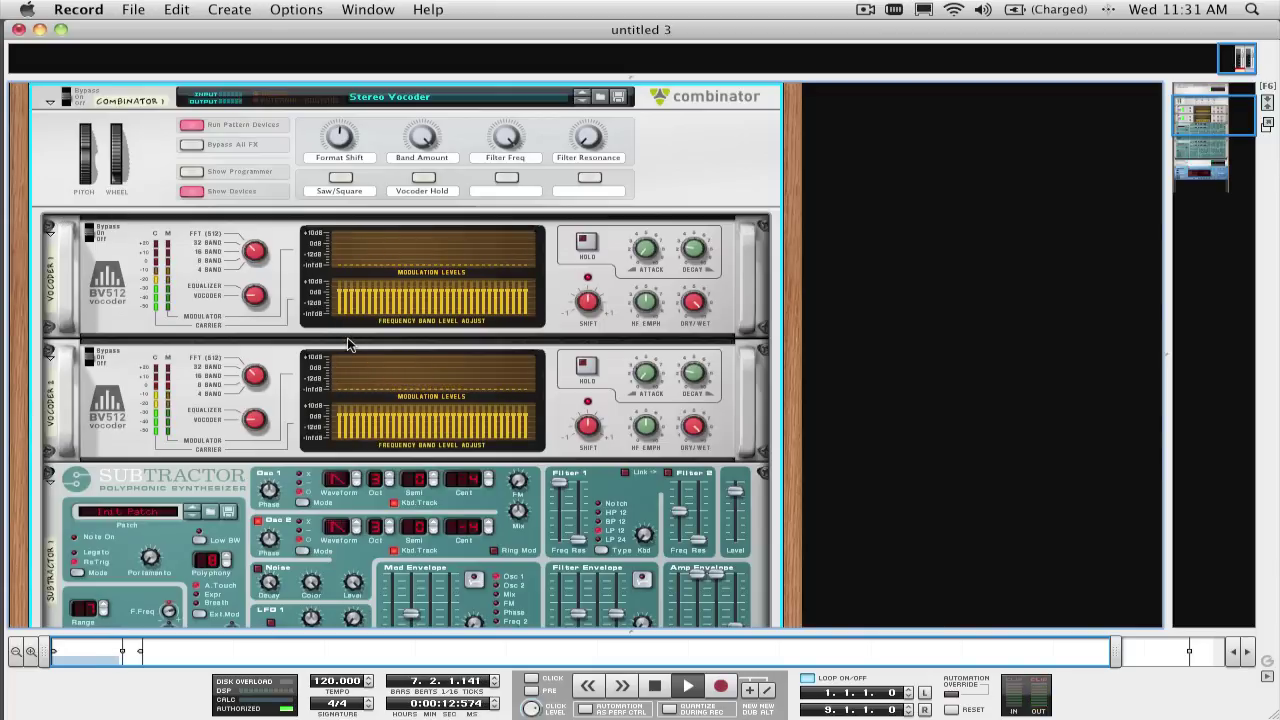
key("space")
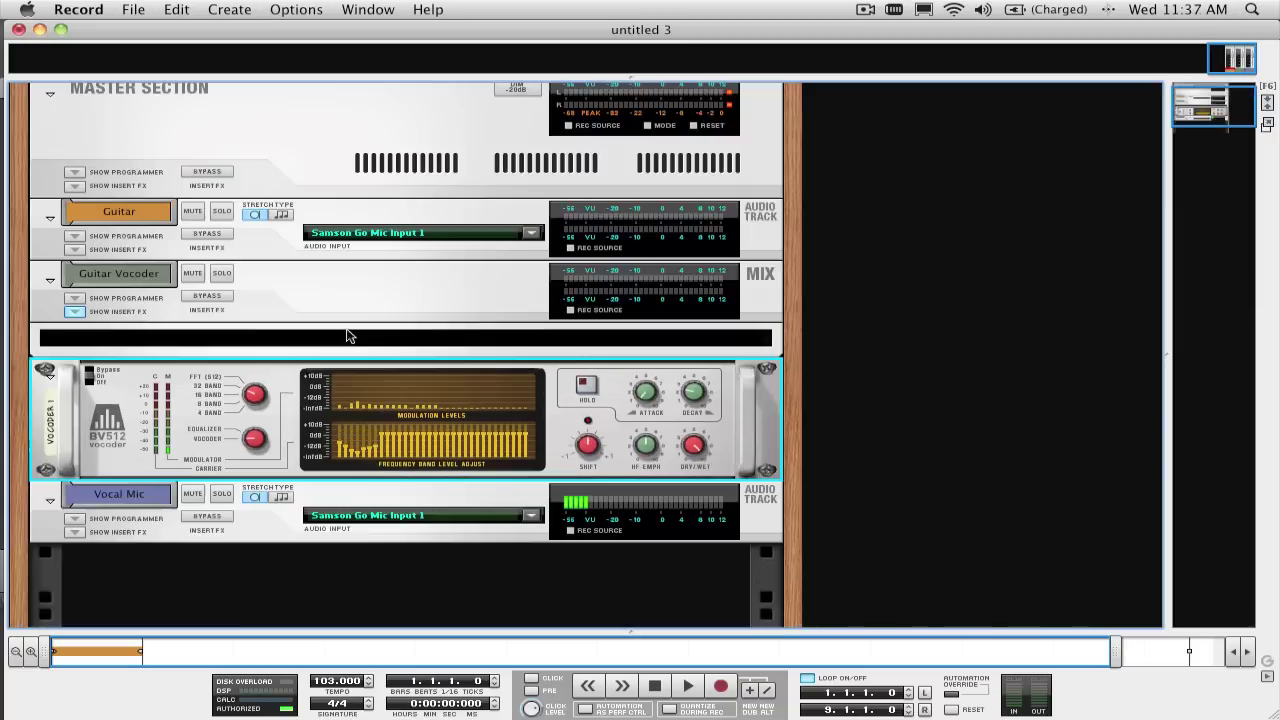
Inspect the BV512 rear cabling, then start the guitar vocoding setup playing.
key("Tab")
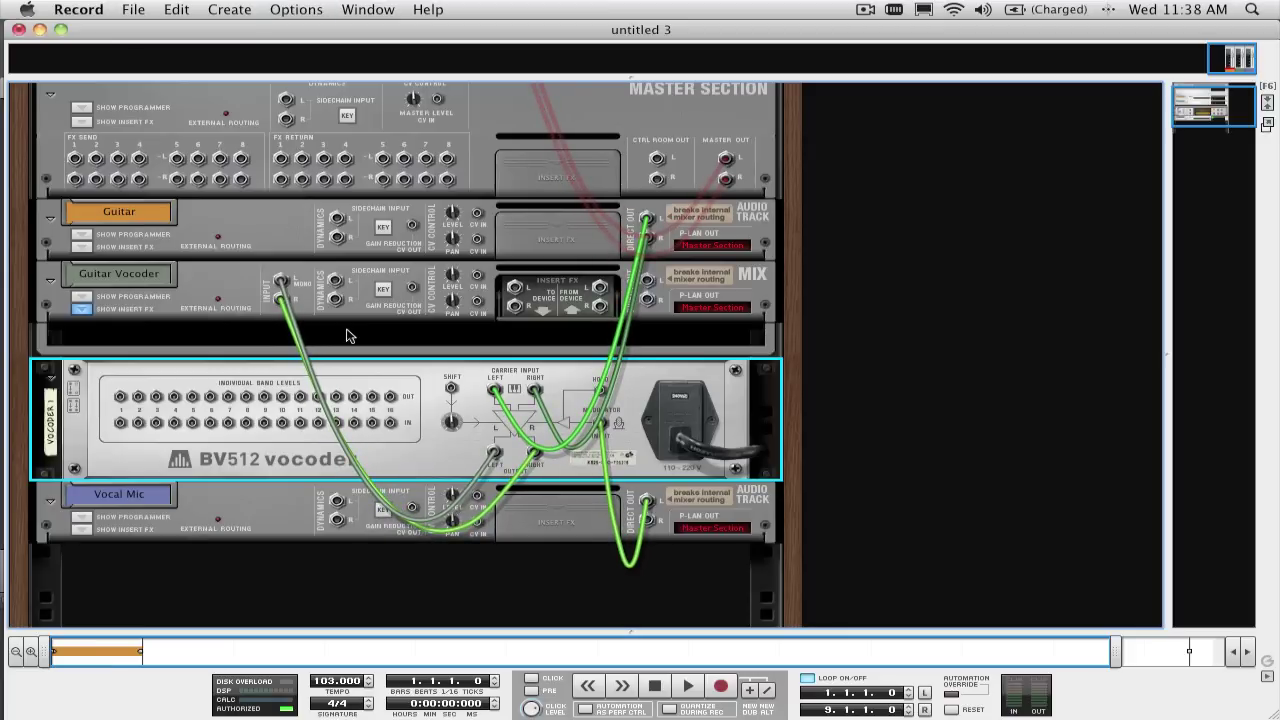
key("Tab")
key("space")
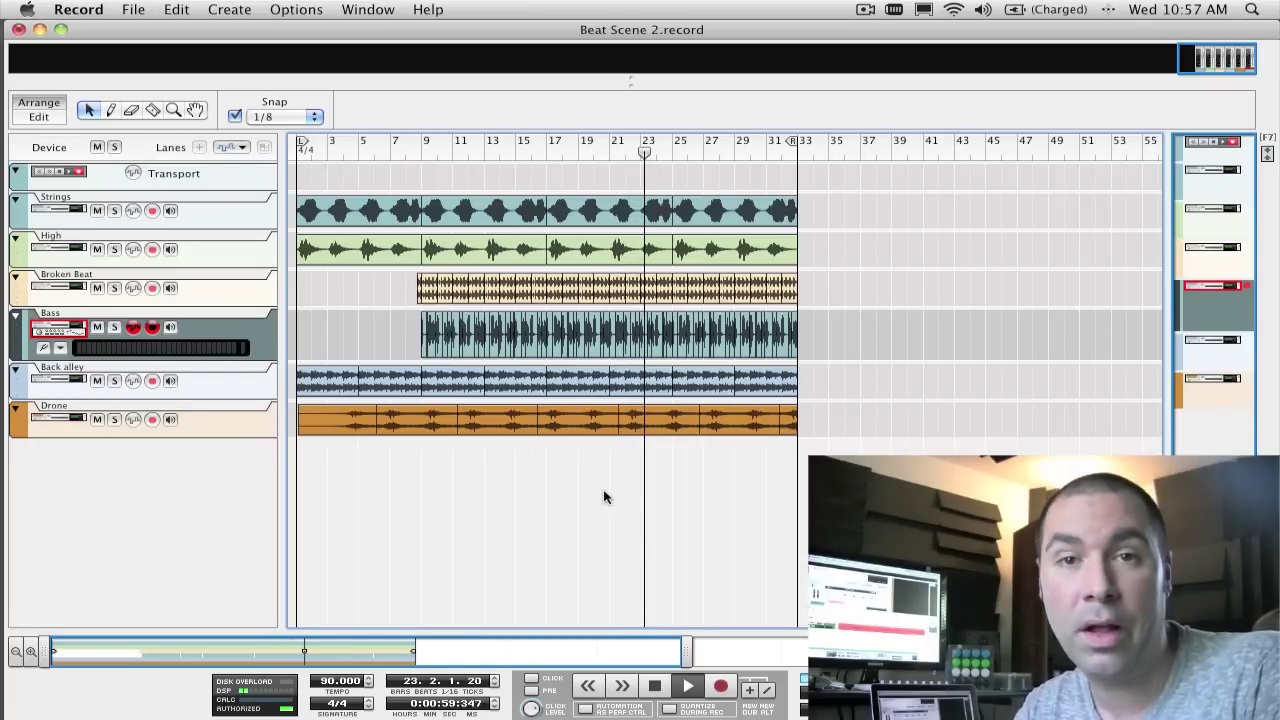
Delete the Strings and High clip sections after bar 25.
left_click(737, 208)
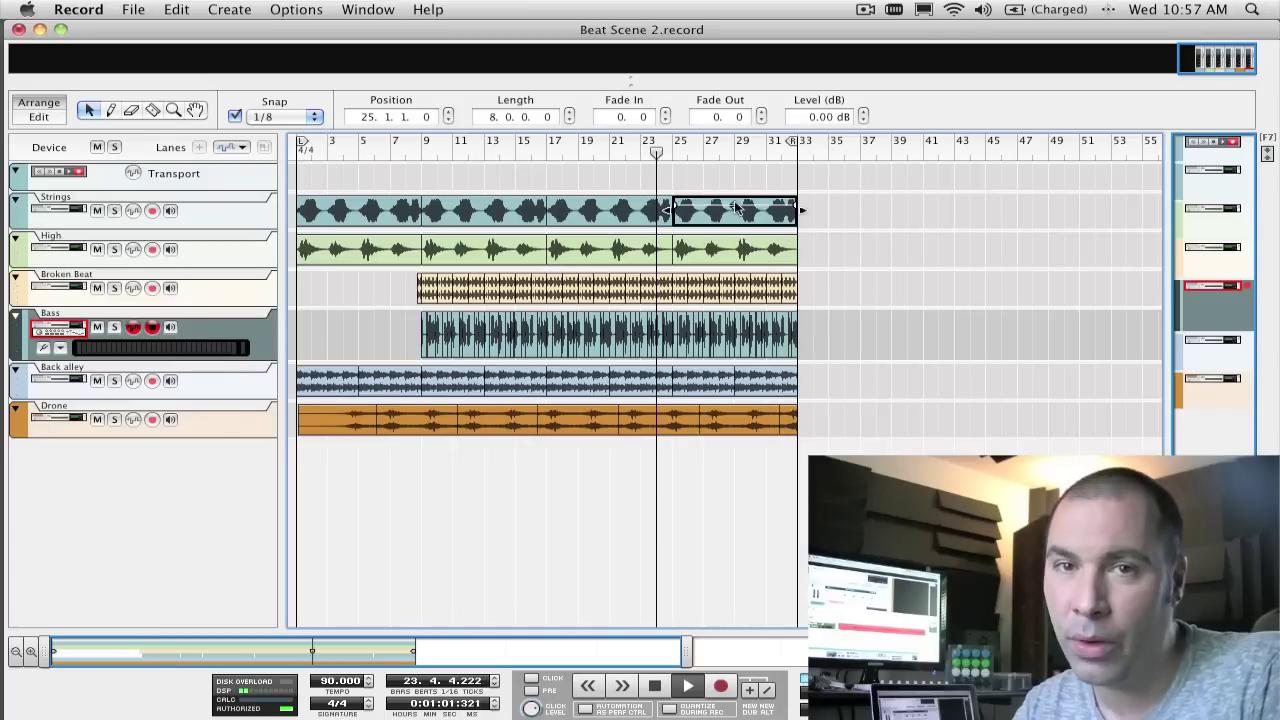
key("Delete")
left_click(726, 257)
key("Delete")
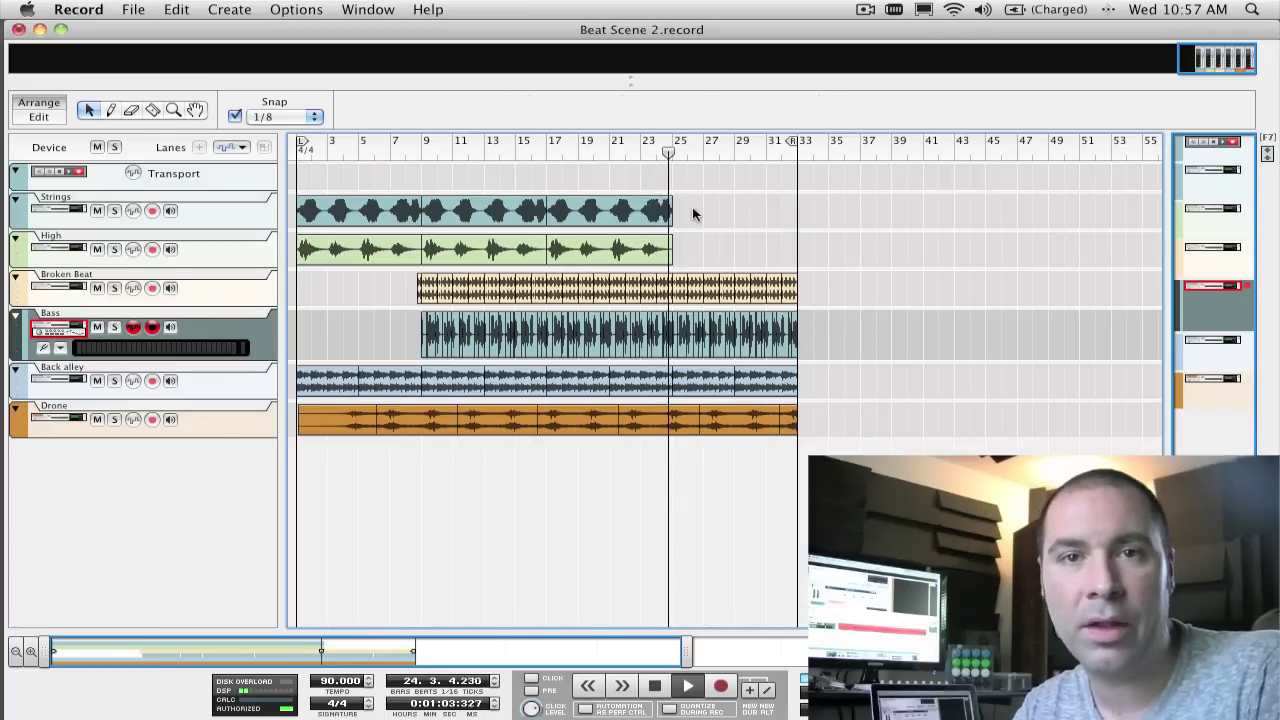